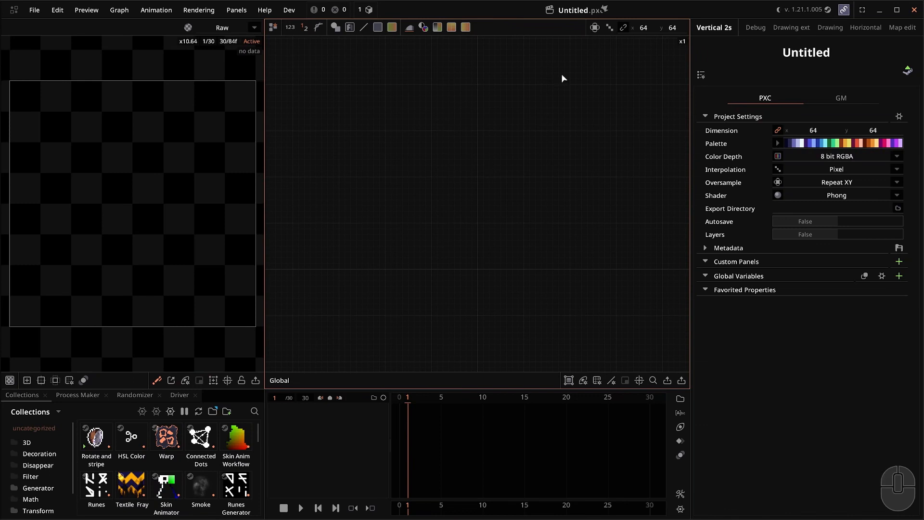
From the empty Untitled 64×64 project title, bring up the dropdown of recent .pxc project files.
left_click(579, 10)
Open smokepart.pxc, select the MK Smoke node and play its preview to frame 13.
left_click(587, 29)
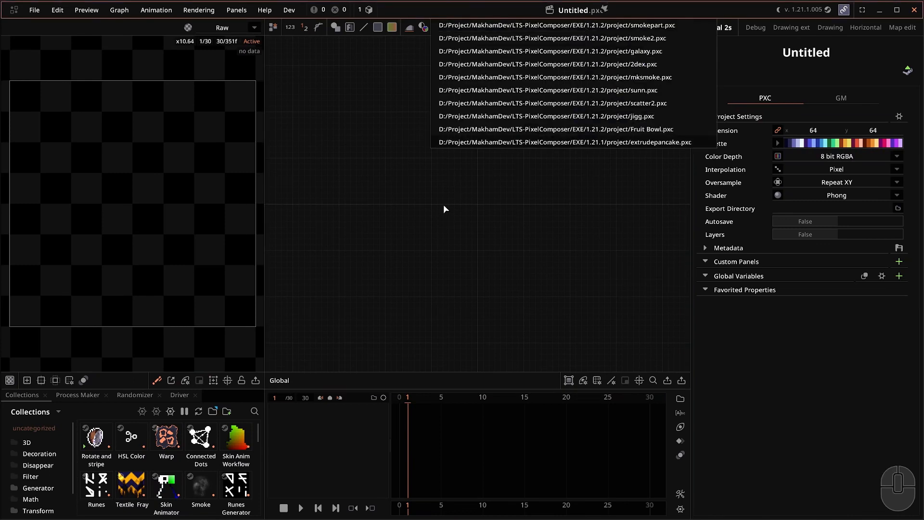
left_click(471, 195)
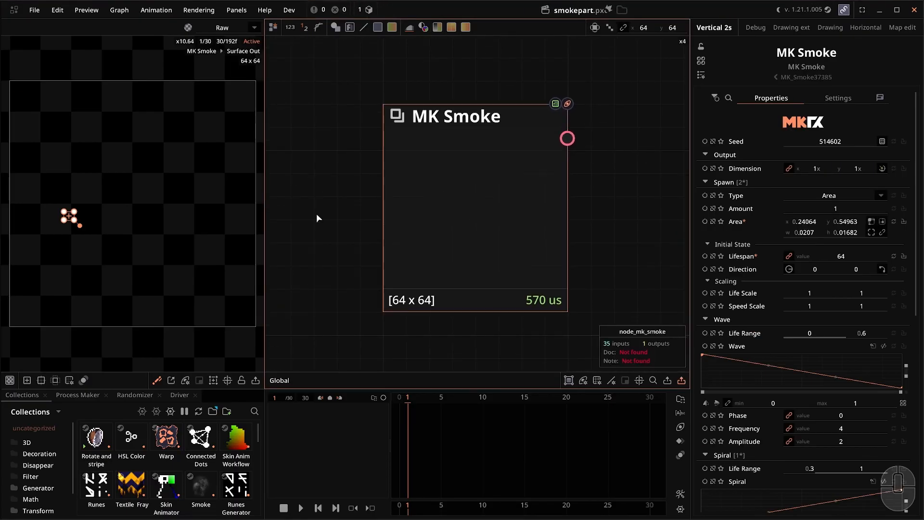
key("space")
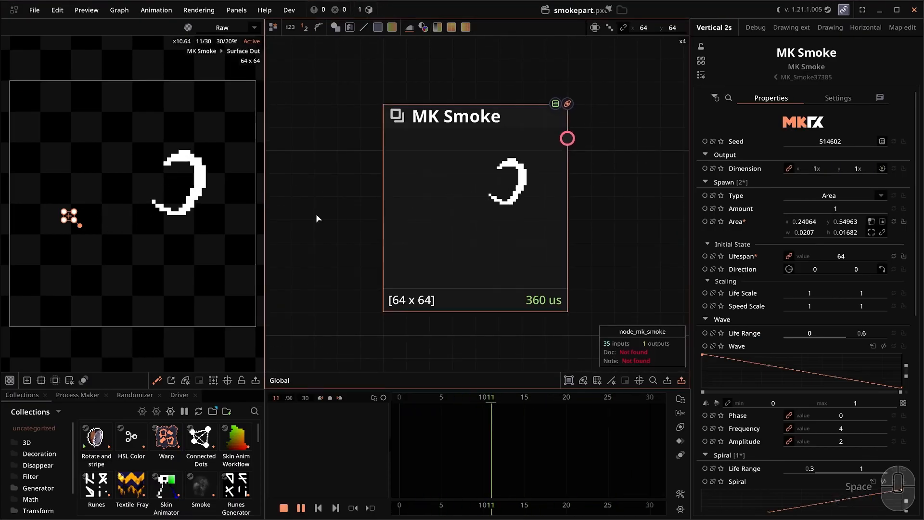
key("space")
key("space")
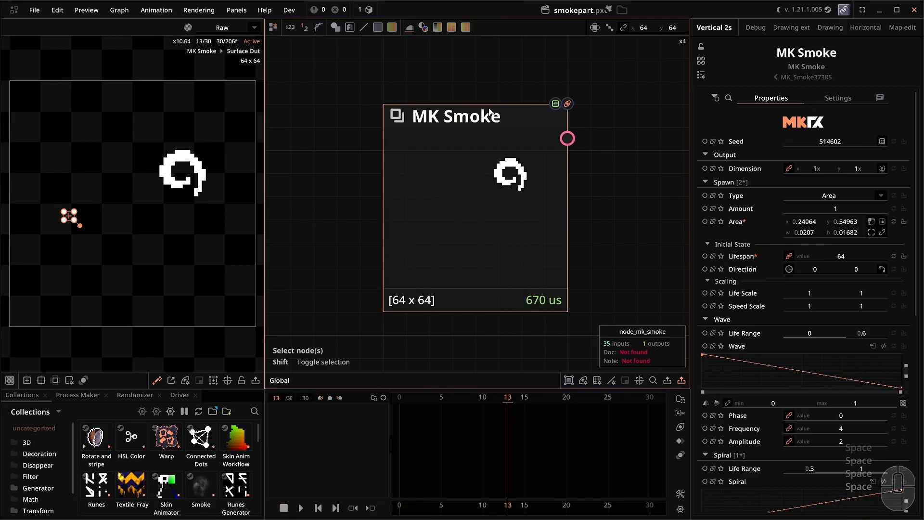
scroll(770, 200, "down", 10)
Disable MK Smoke's Animation section and lower the Wave life range maximum to 0.58.
left_click(702, 397)
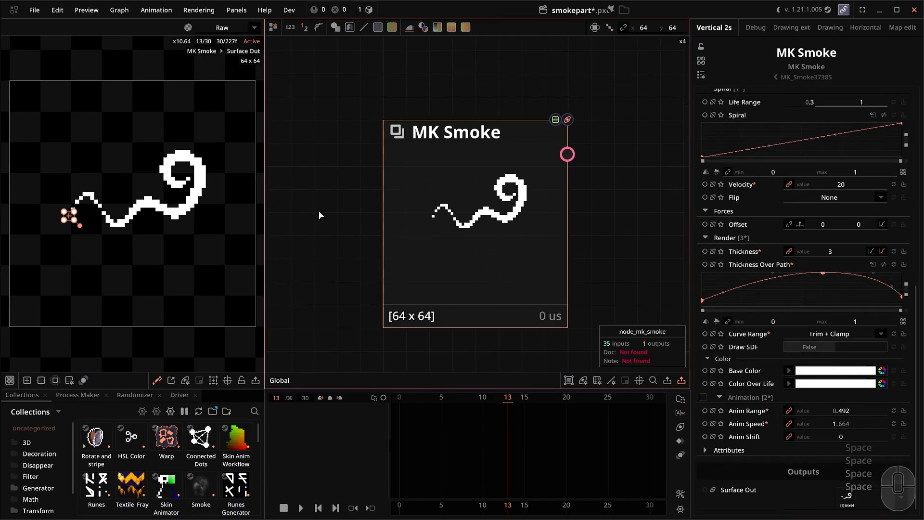
scroll(754, 241, "up", 5)
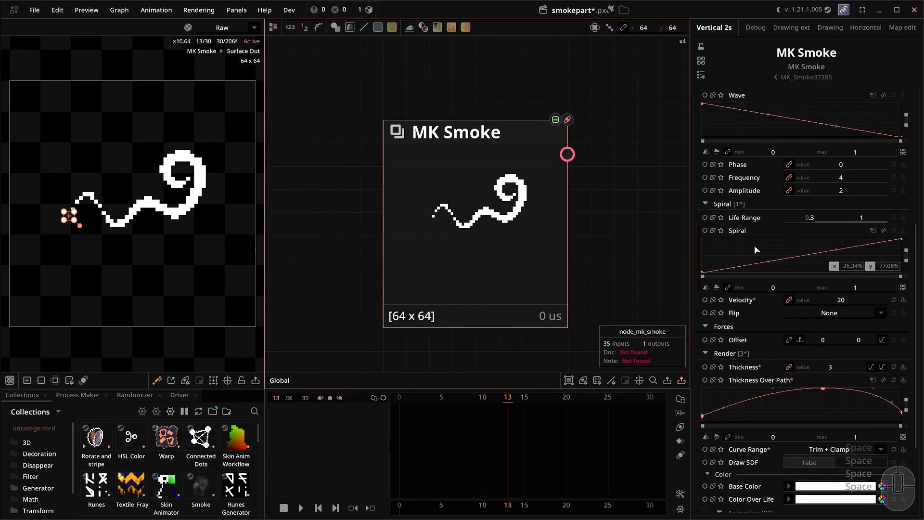
scroll(751, 233, "up", 2)
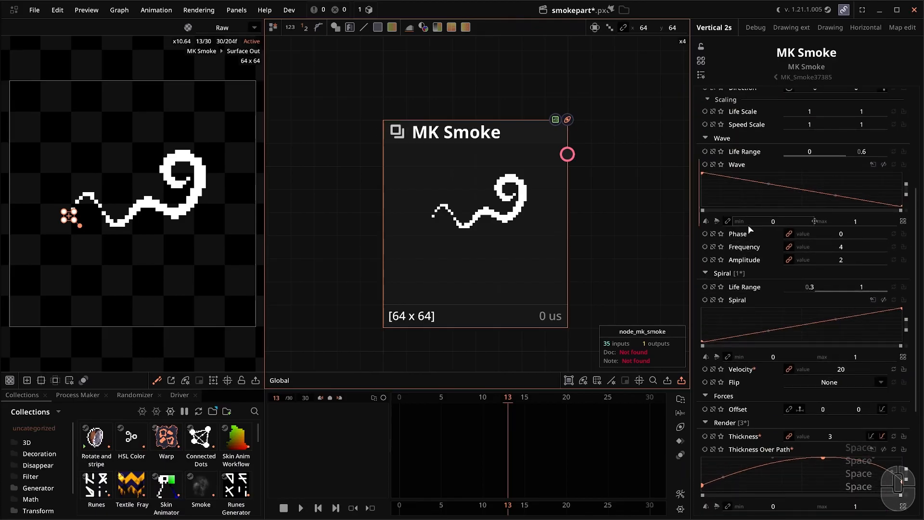
scroll(785, 213, "down", 3)
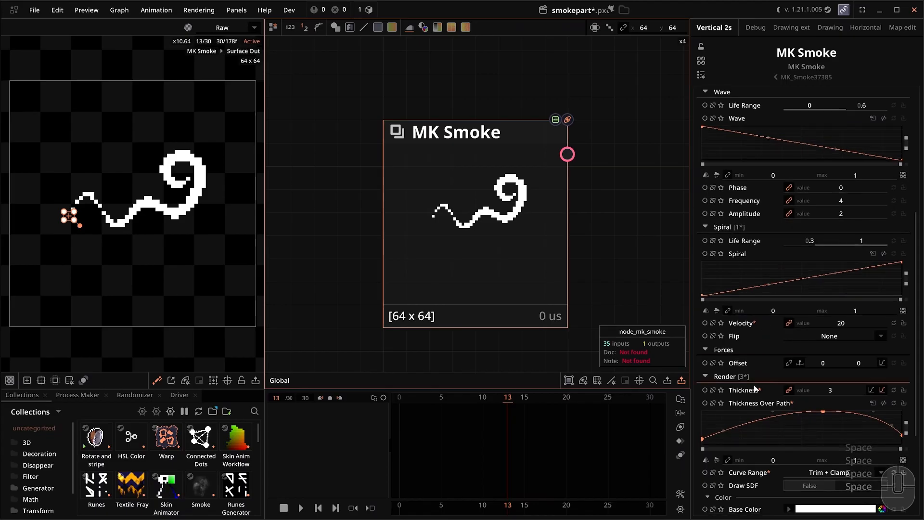
scroll(744, 299, "up", 1)
scroll(756, 297, "up", 4)
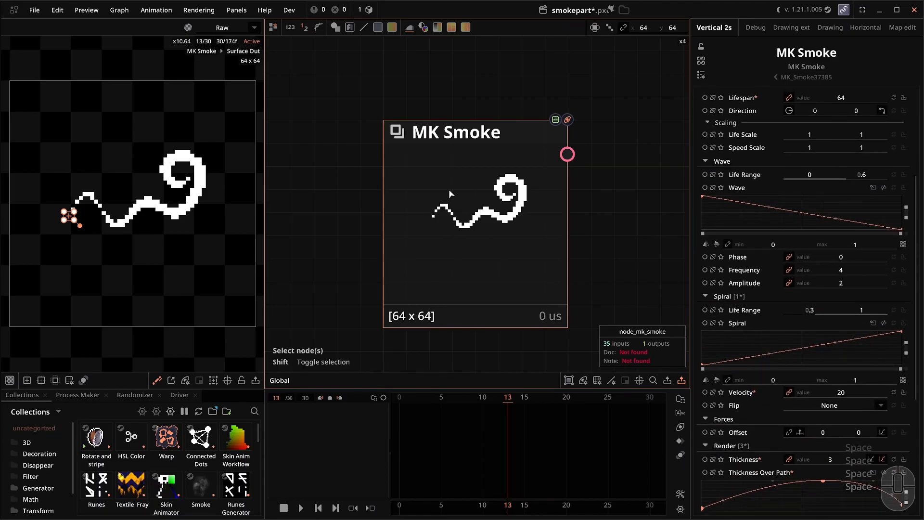
mouse_move(872, 175)
left_mouse_down()
mouse_move(896, 175)
mouse_move(867, 175)
left_mouse_up()
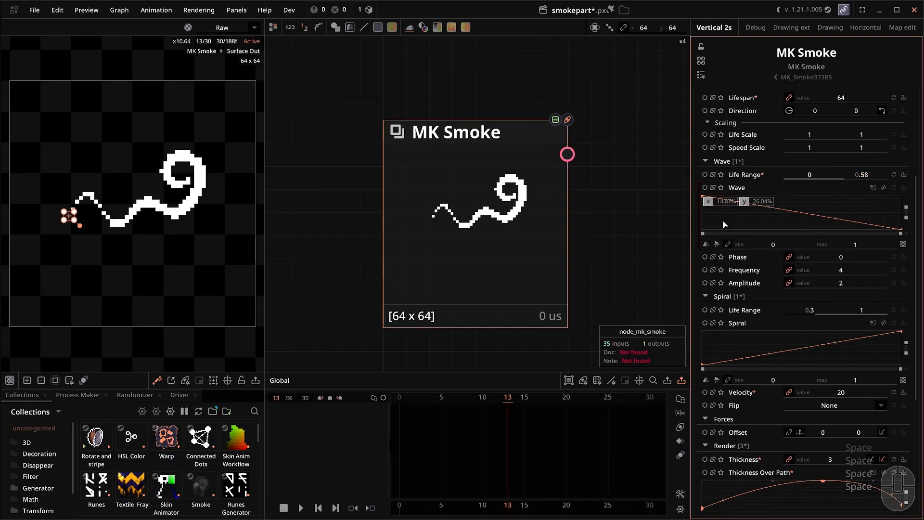
Set Spiral life range start to 0.29, bend the Spiral curve, and raise Velocity to 30.668.
scroll(799, 212, "down", 2)
scroll(843, 228, "down", 1)
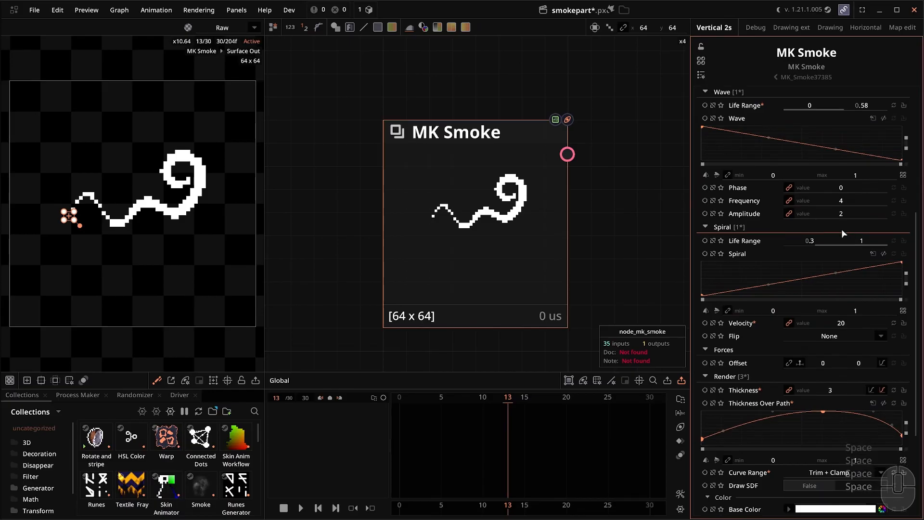
mouse_move(810, 241)
left_mouse_down()
mouse_move(792, 241)
mouse_move(827, 241)
mouse_move(797, 240)
mouse_move(827, 241)
mouse_move(809, 241)
left_mouse_up()
left_click_drag(835, 273, 842, 282)
scroll(850, 313, "up", 1)
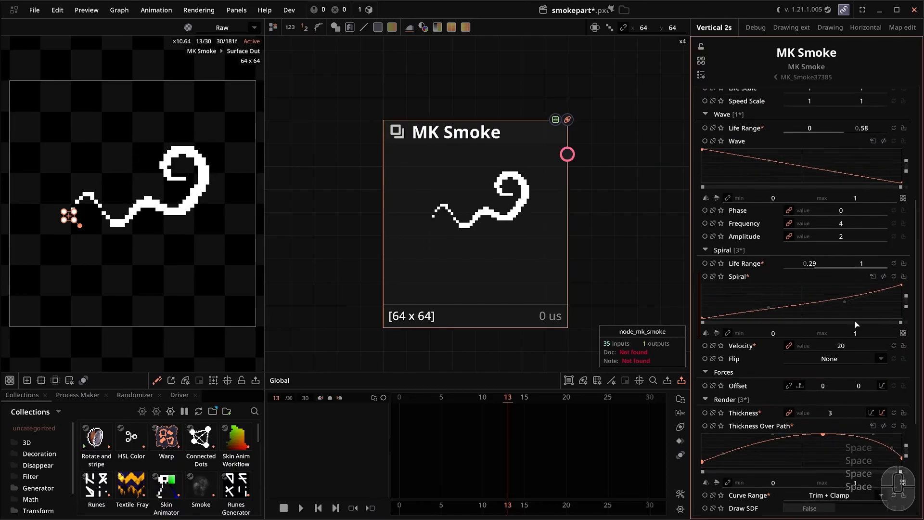
left_click_drag(841, 343, 872, 344)
left_click_drag(845, 302, 865, 318)
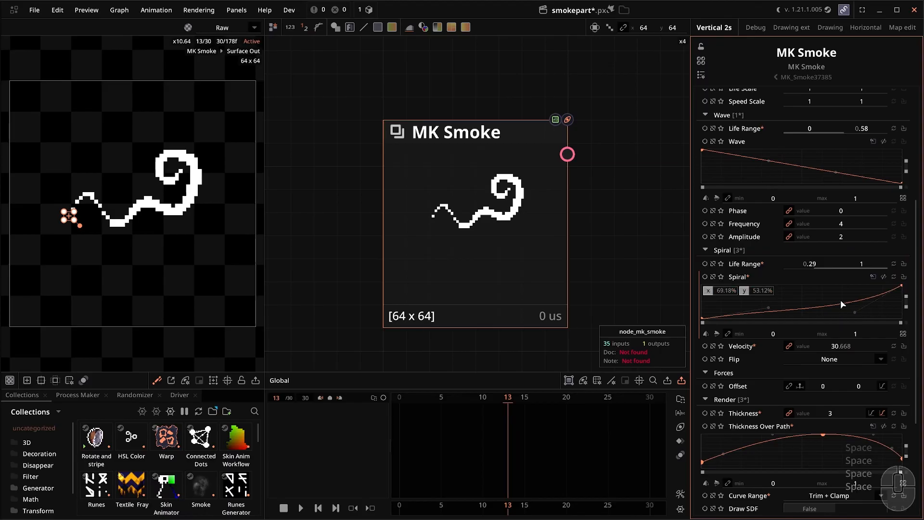
scroll(830, 295, "down", 5)
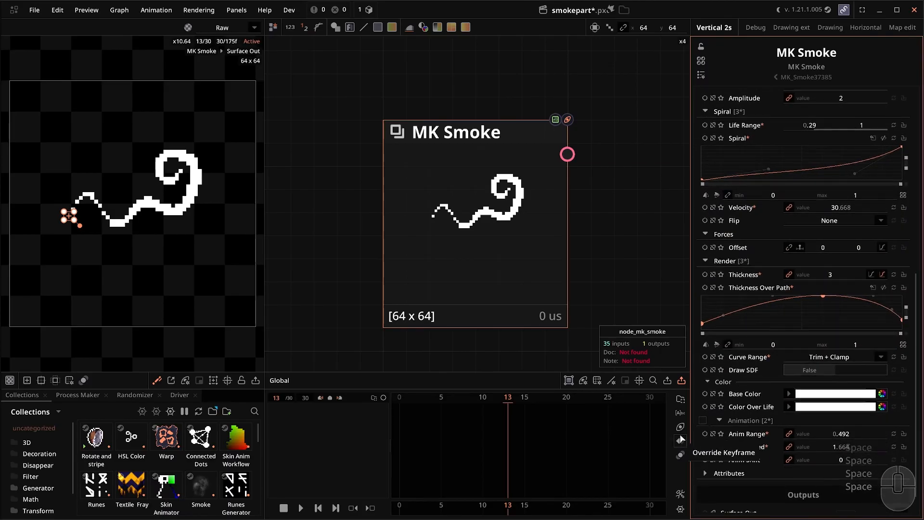
left_click(703, 422)
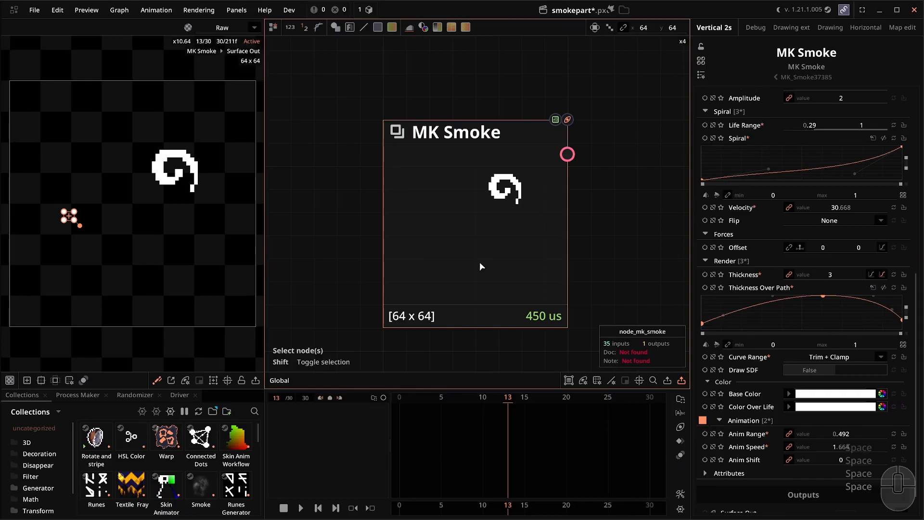
key("space")
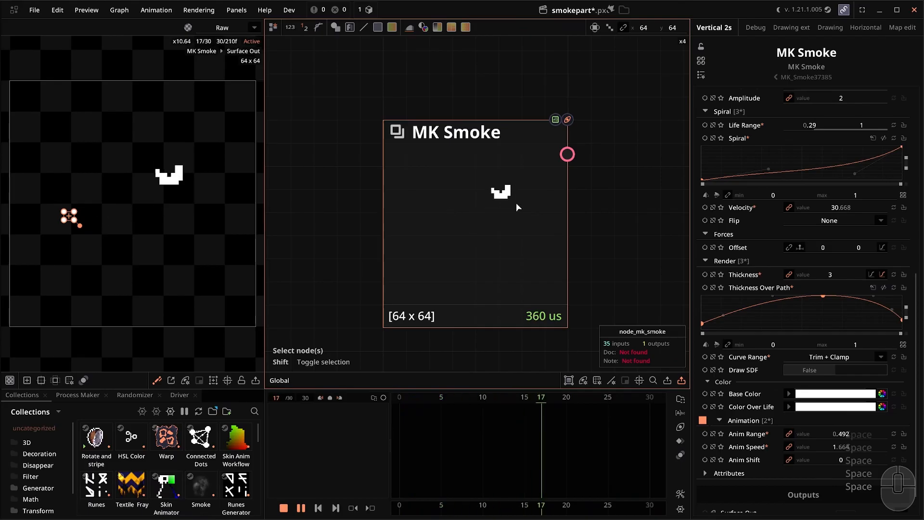
key("space")
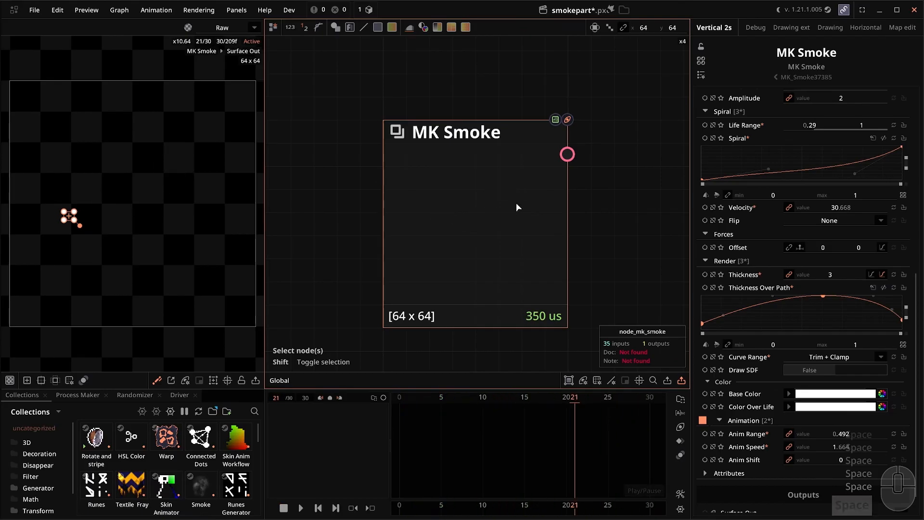
left_click(703, 420)
scroll(705, 422, "up", 2)
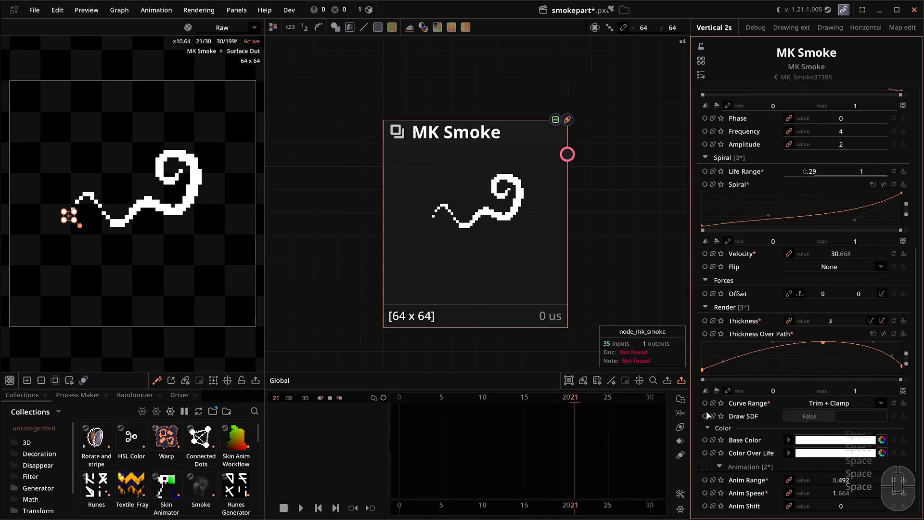
scroll(744, 335, "up", 10)
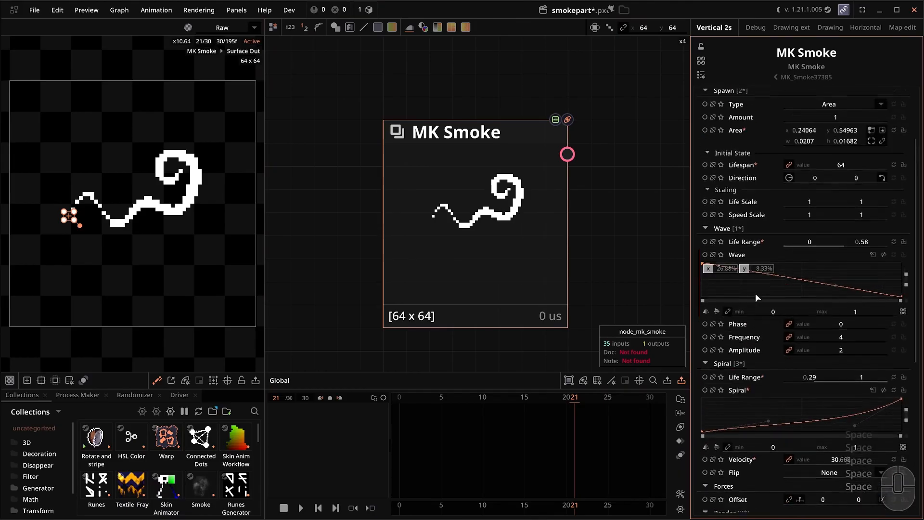
scroll(855, 251, "up", 2)
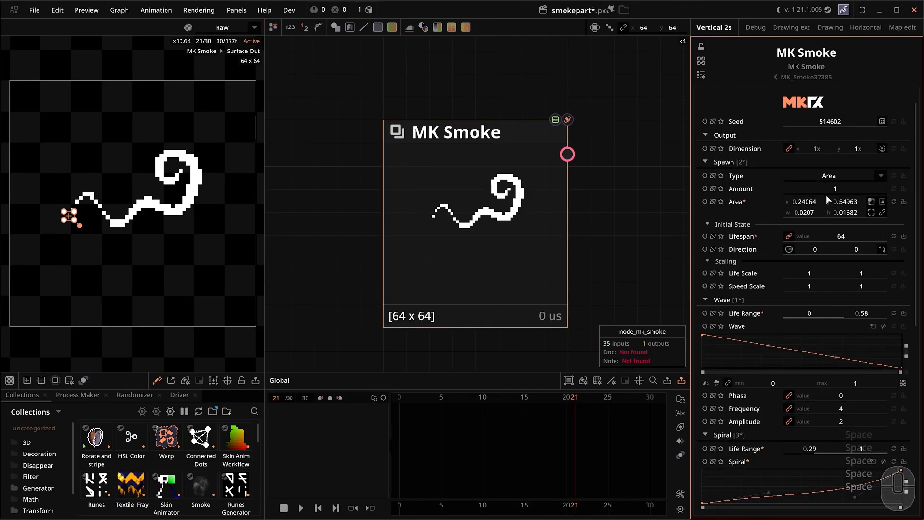
Set the spawn Amount to 4 and make the spawn area taller.
left_click(807, 189)
type("4")
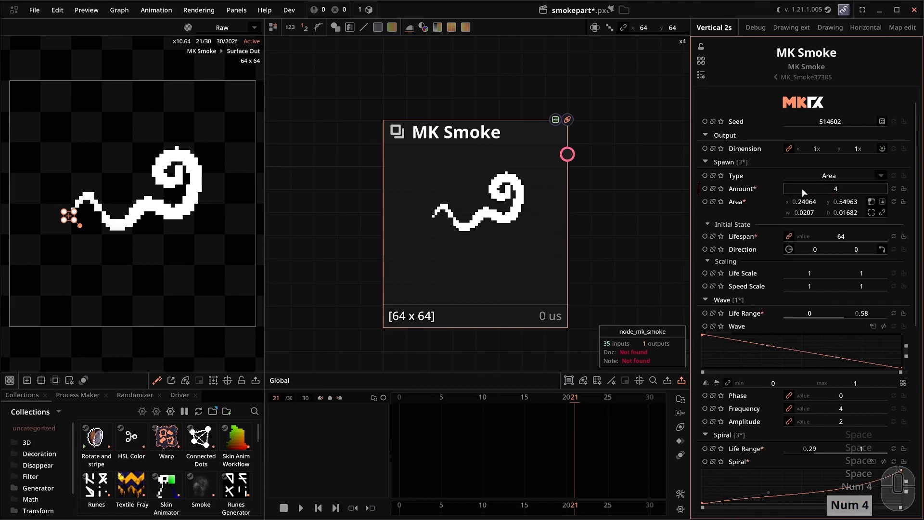
left_click_drag(847, 213, 873, 206)
scroll(834, 204, "down", 2)
Set Direction to a Span from 0 to about 66 and lower the Life/Speed Scale.
left_click(885, 204)
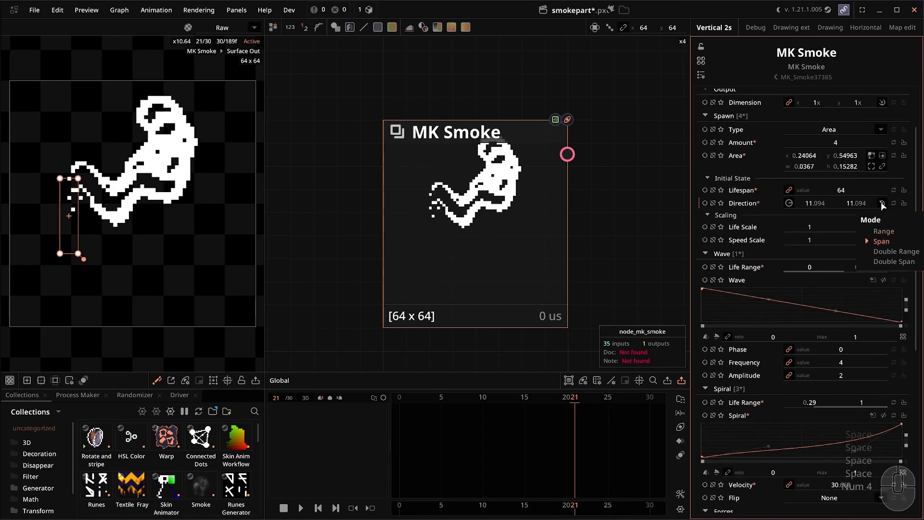
left_click(816, 204)
type("0")
left_click_drag(866, 206, 910, 205)
scroll(765, 284, "down", 4)
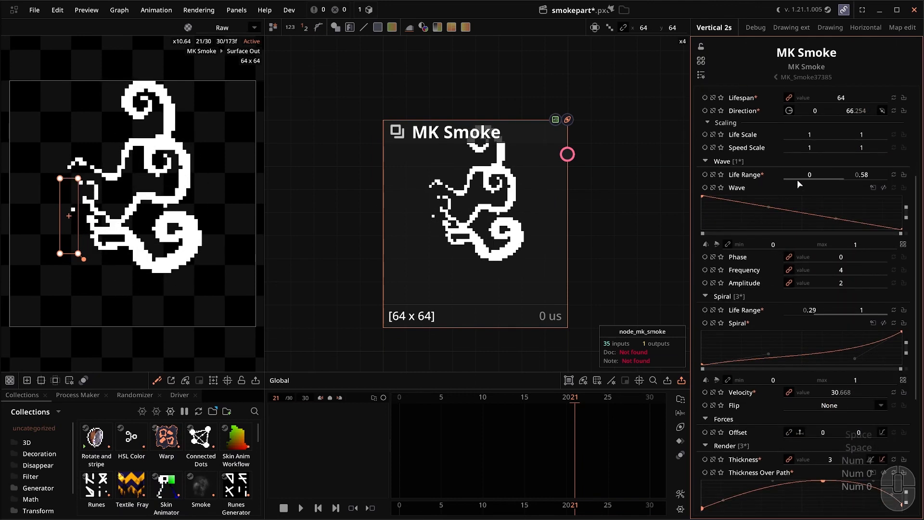
scroll(808, 175, "up", 1)
left_click_drag(821, 158, 802, 171)
Switch Frequency and Amplitude to Random Range values.
scroll(830, 239, "down", 2)
left_click(789, 247)
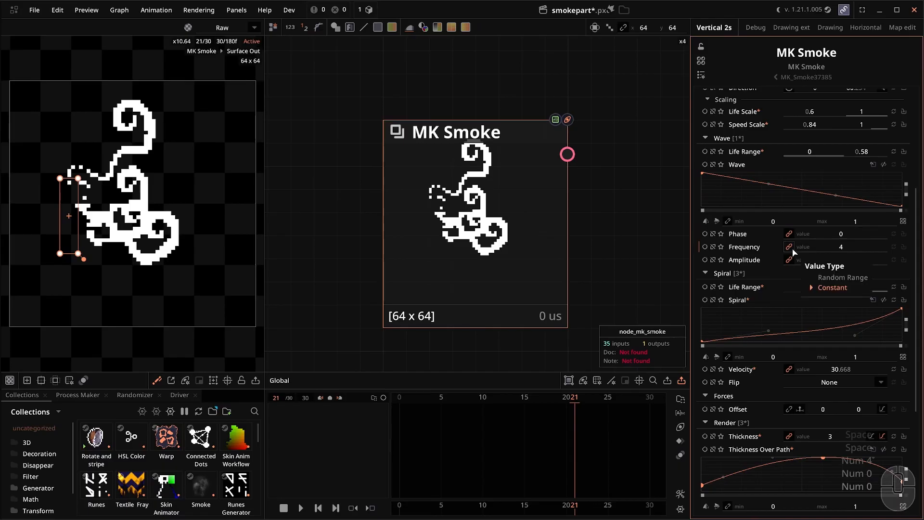
left_click(819, 276)
left_click(790, 260)
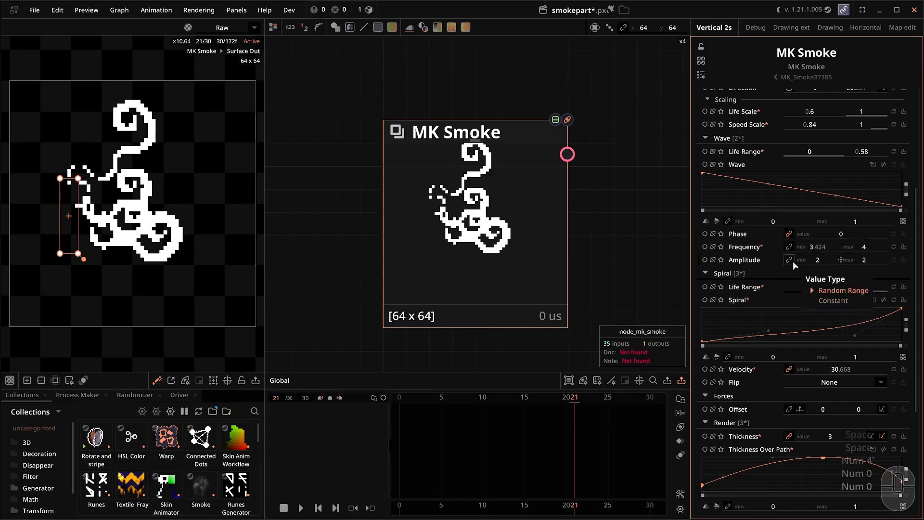
left_click(819, 289)
scroll(796, 303, "down", 2)
Check Velocity's value type options and open the Base Color gradient editor.
left_click(789, 323)
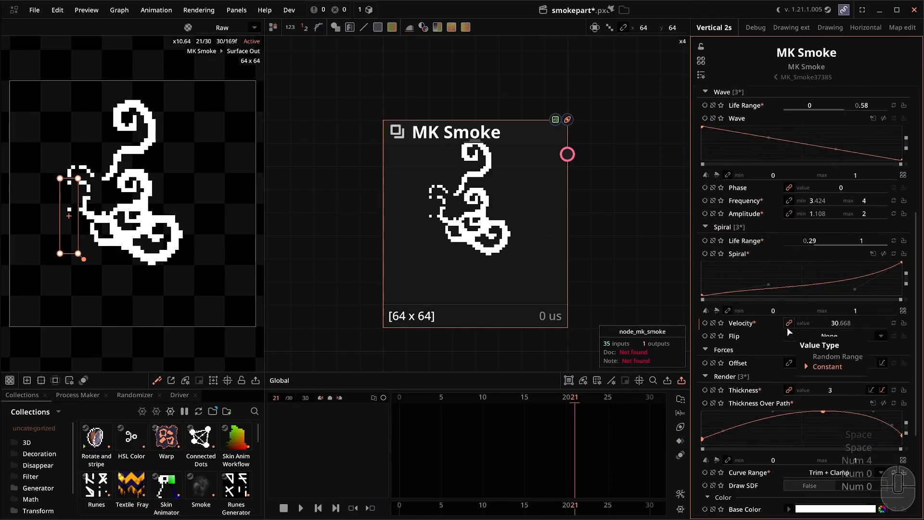
scroll(793, 324, "down", 2)
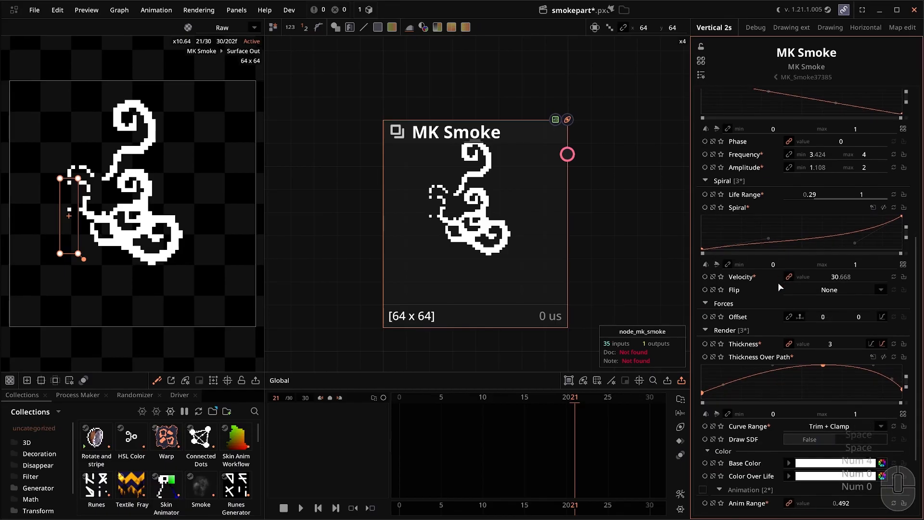
scroll(778, 282, "down", 3)
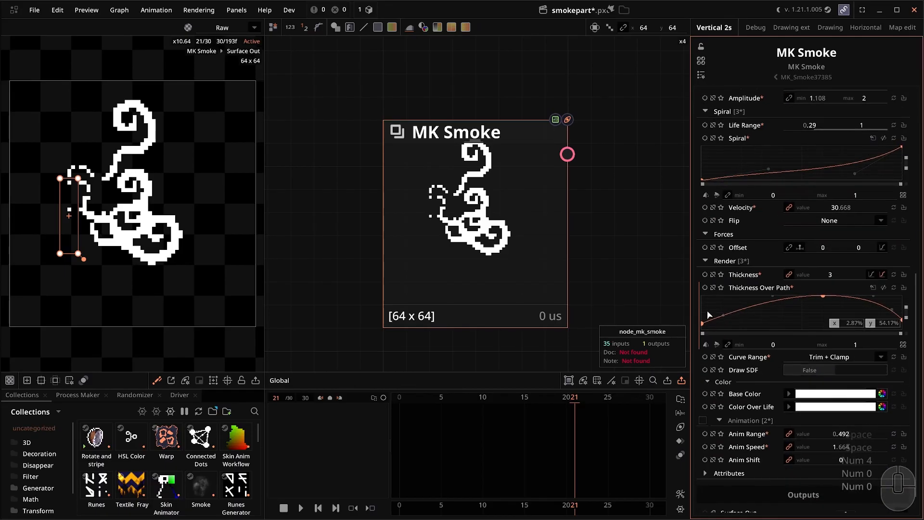
left_click_drag(704, 323, 705, 314)
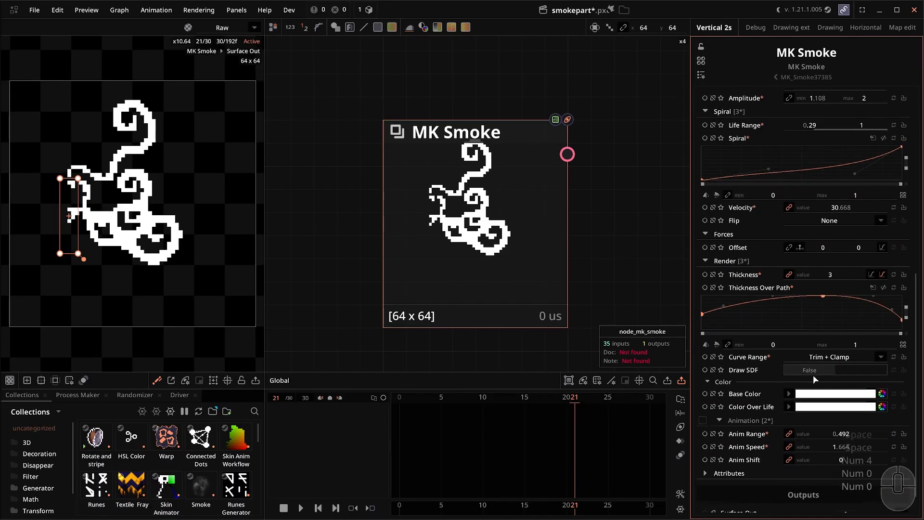
scroll(813, 372, "down", 1)
left_click(833, 372)
Build a blue-lavender-to-white Base Color gradient from the Project palette and confirm it.
left_click(209, 268)
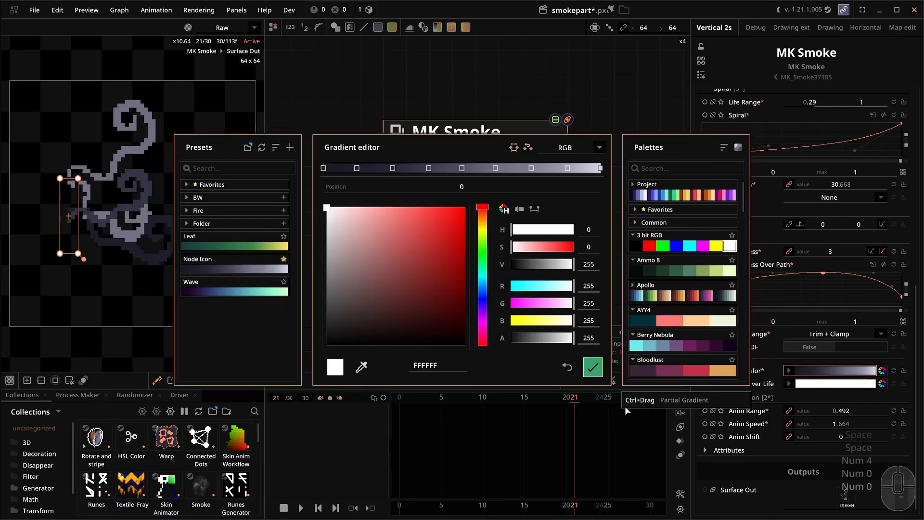
left_click(696, 193)
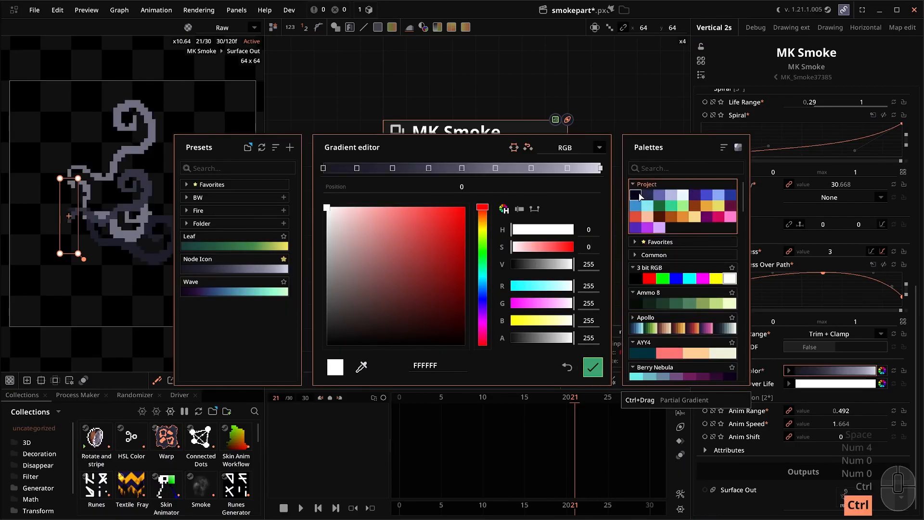
left_click_drag(658, 197, 683, 196, "ctrl")
left_click(592, 367)
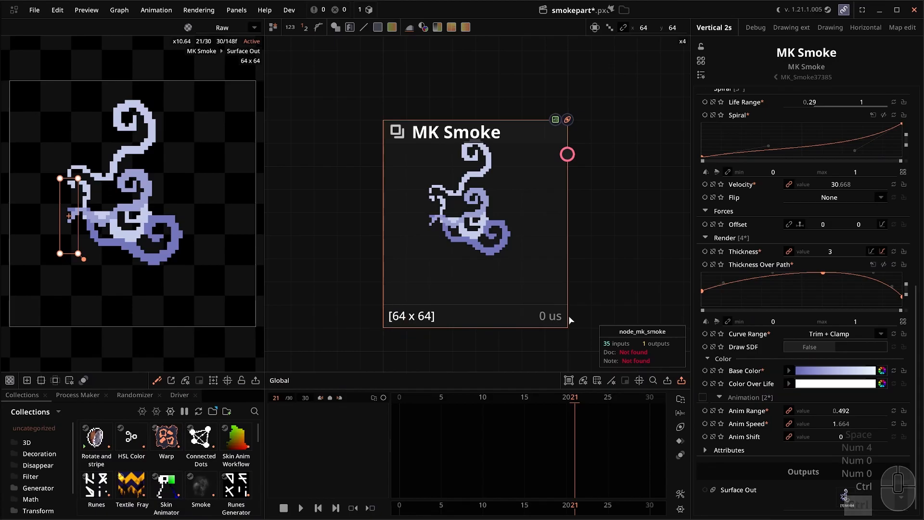
Enable Animation, make Anim Speed a random range with minimum -0.024, and play the smoke.
left_click(701, 398)
left_click(789, 424)
left_click_drag(831, 423, 795, 423)
key("space")
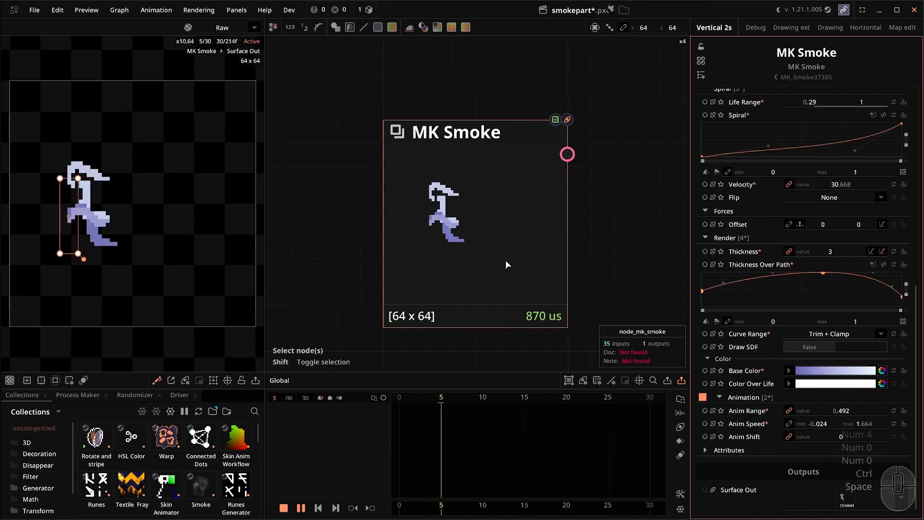
Pause playback and step the MK Smoke preview from the first frame to frame 12.
key("space")
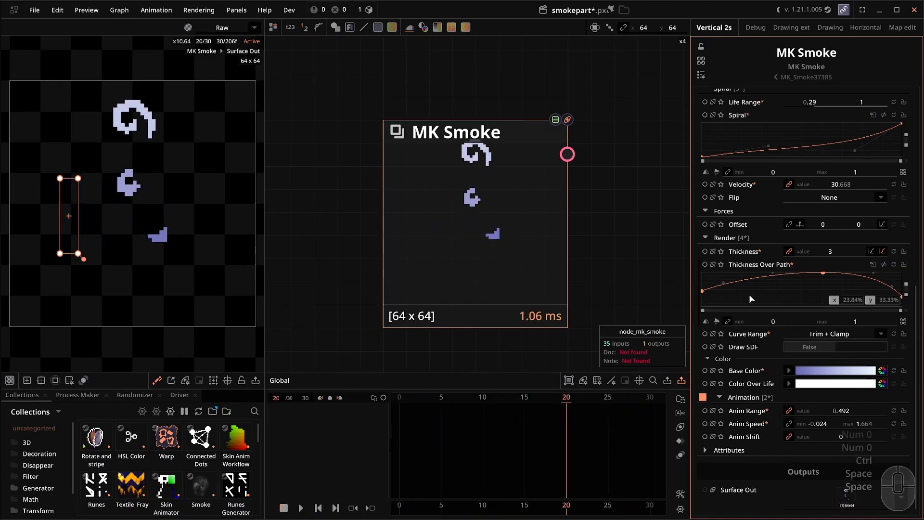
scroll(749, 270, "up", 8)
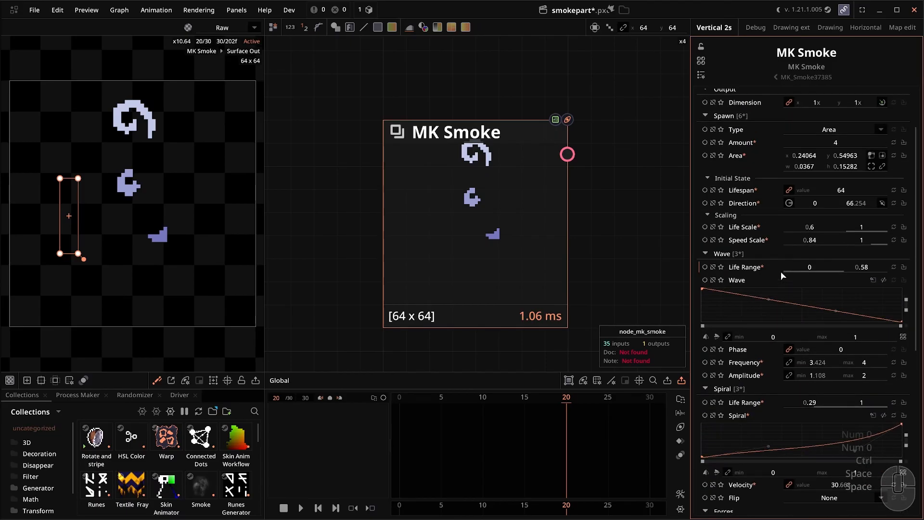
key("Home")
key("Right")
key("Right")
key("Right")
key("Right")
key("Right")
key("Right")
key("Right")
key("Right")
key("Right")
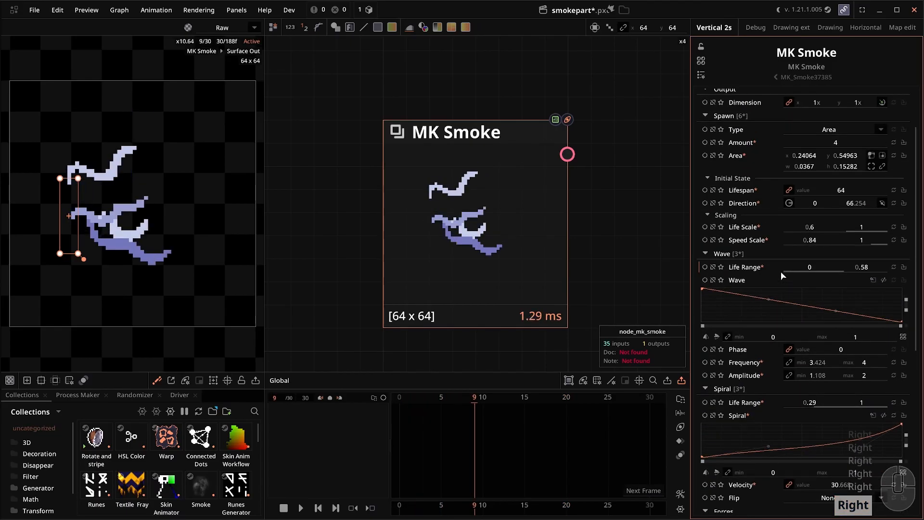
key("Right")
key("Right")
key("Right")
scroll(825, 353, "down", 2)
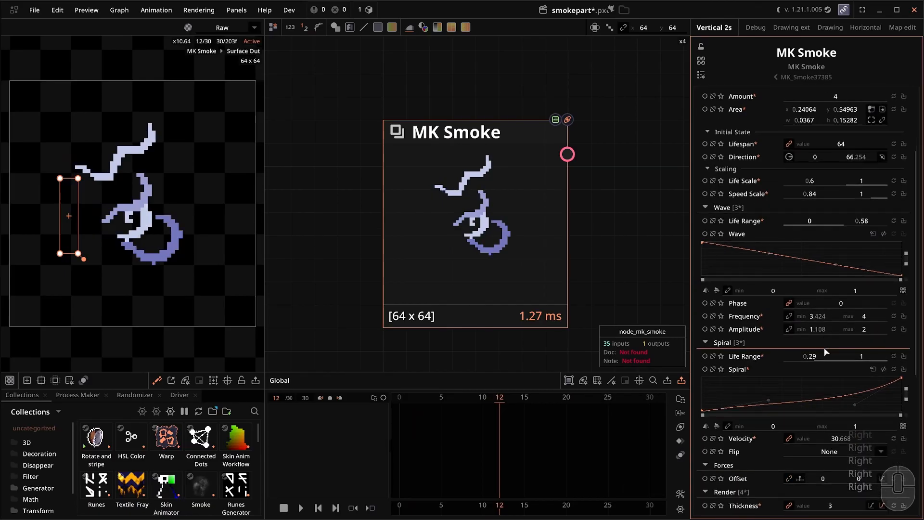
scroll(825, 353, "down", 10)
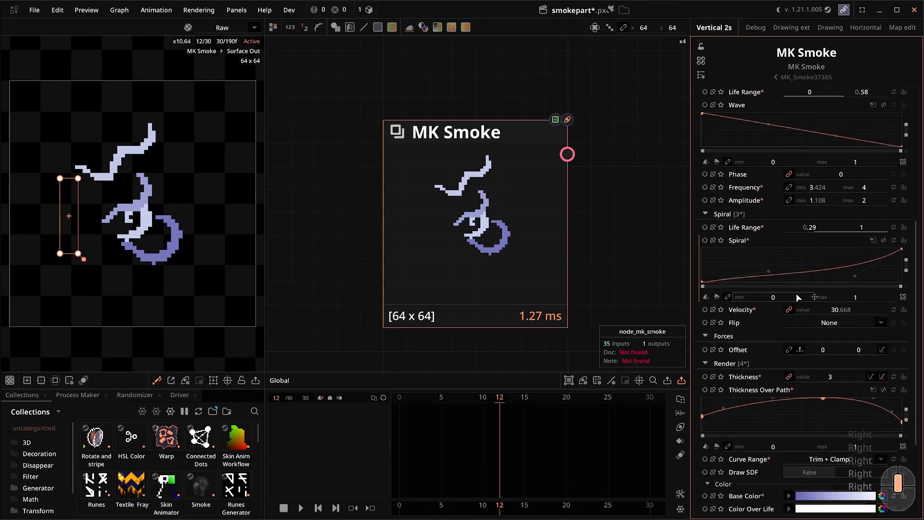
scroll(832, 374, "up", 15)
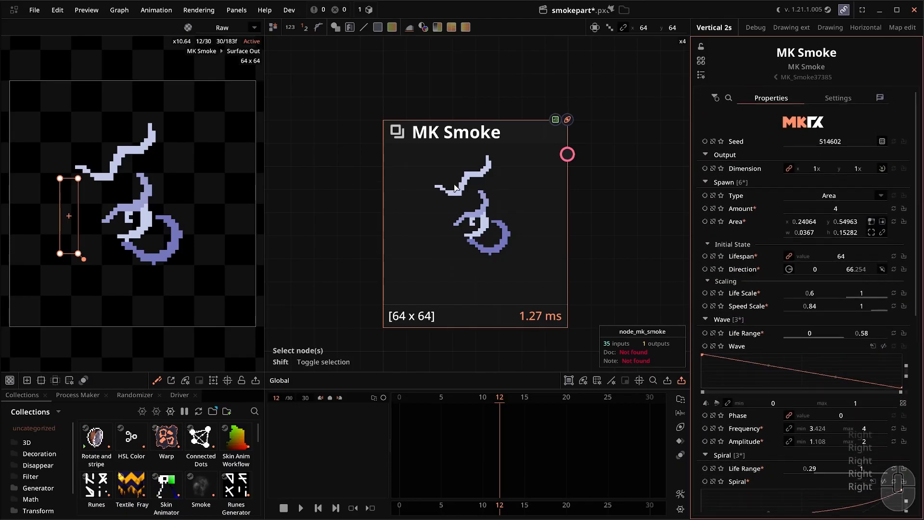
scroll(412, 190, "down", 3)
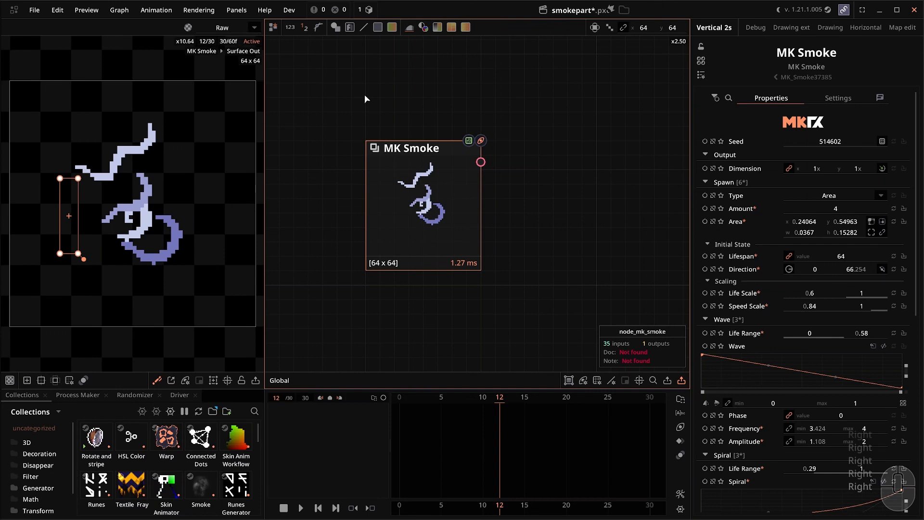
scroll(365, 94, "down", 1)
scroll(476, 166, "up", 1)
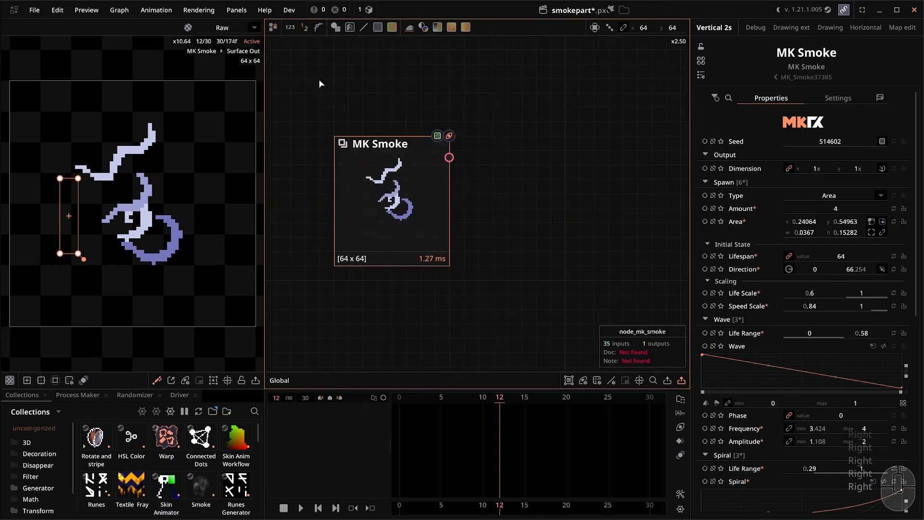
left_click(581, 11)
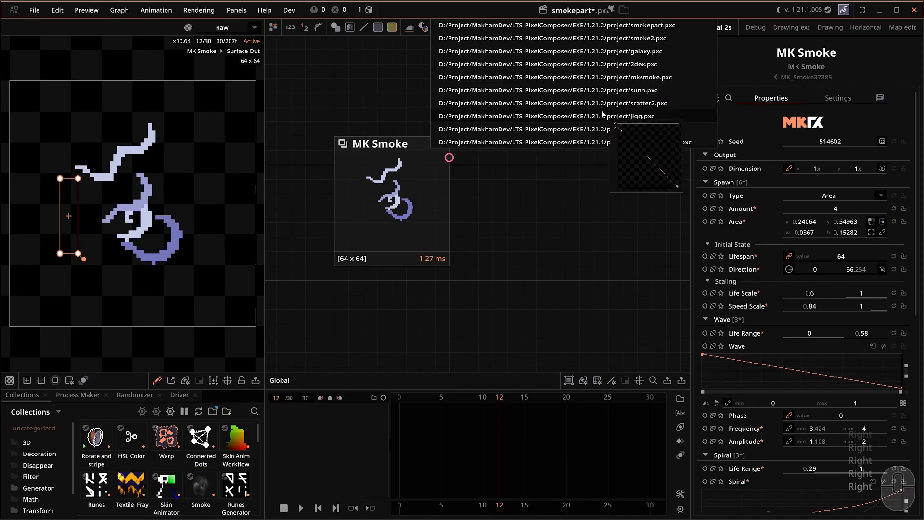
left_click(602, 116)
scroll(582, 203, "up", 1)
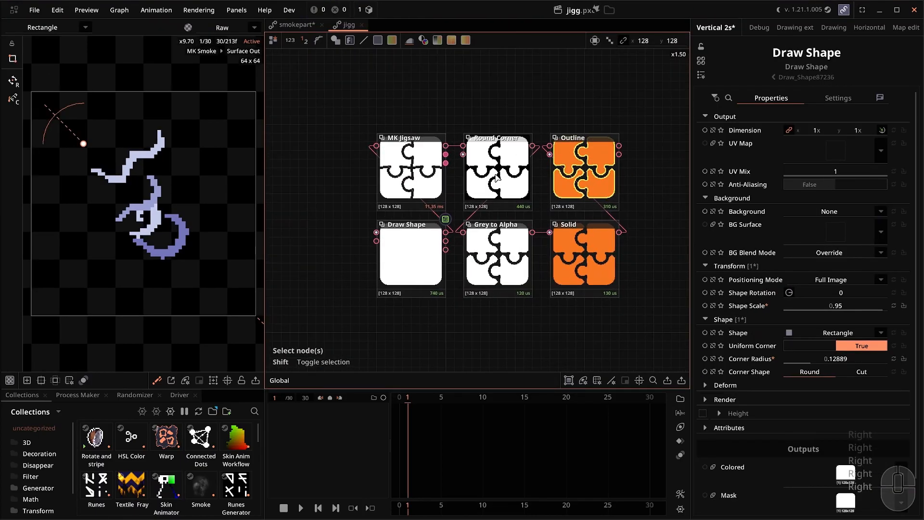
left_click(426, 161)
key("ctrl+q")
left_click(590, 10)
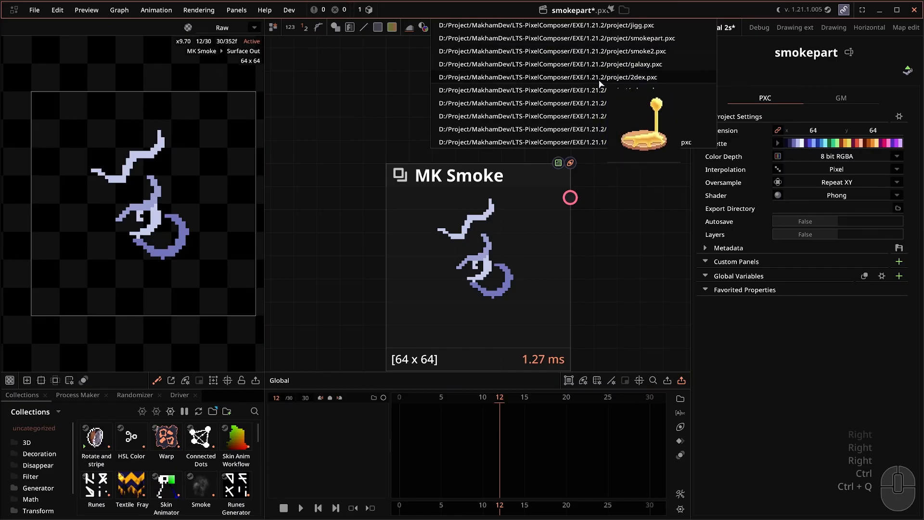
left_click(616, 182)
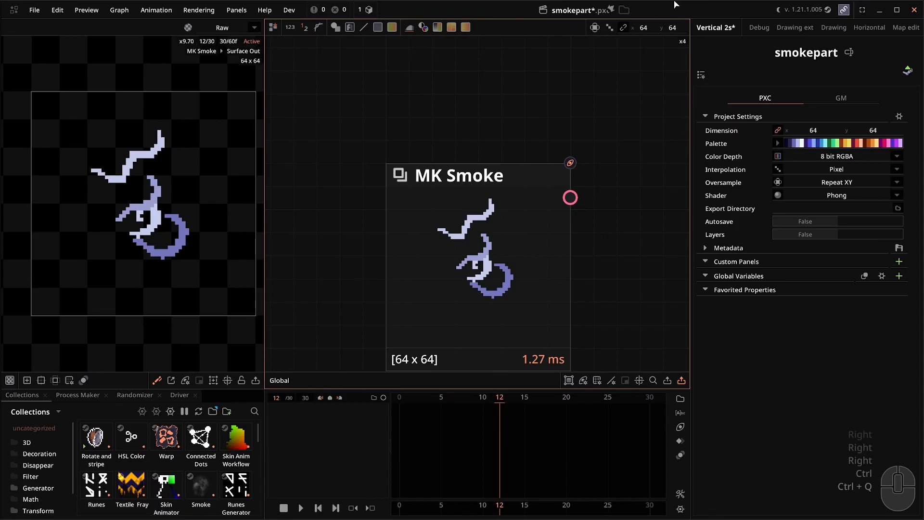
left_click_drag(610, 106, 587, 103)
scroll(582, 104, "down", 1)
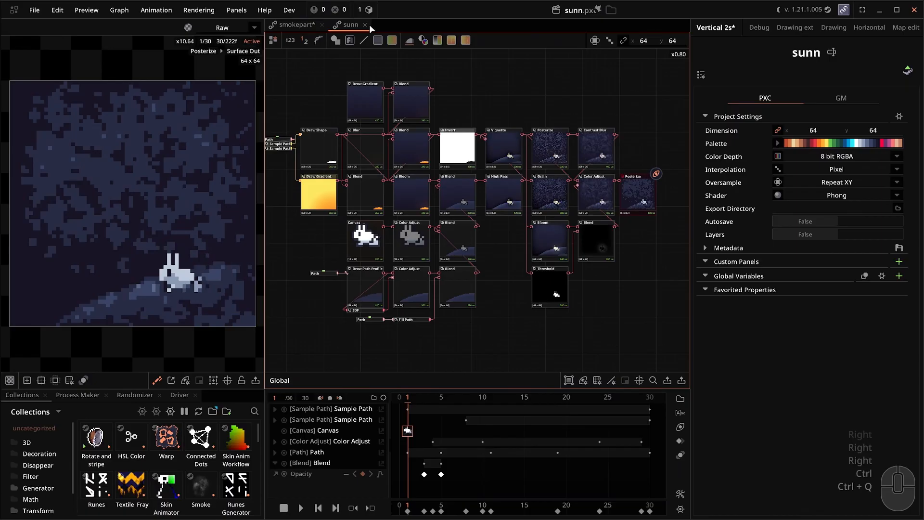
left_click(364, 25)
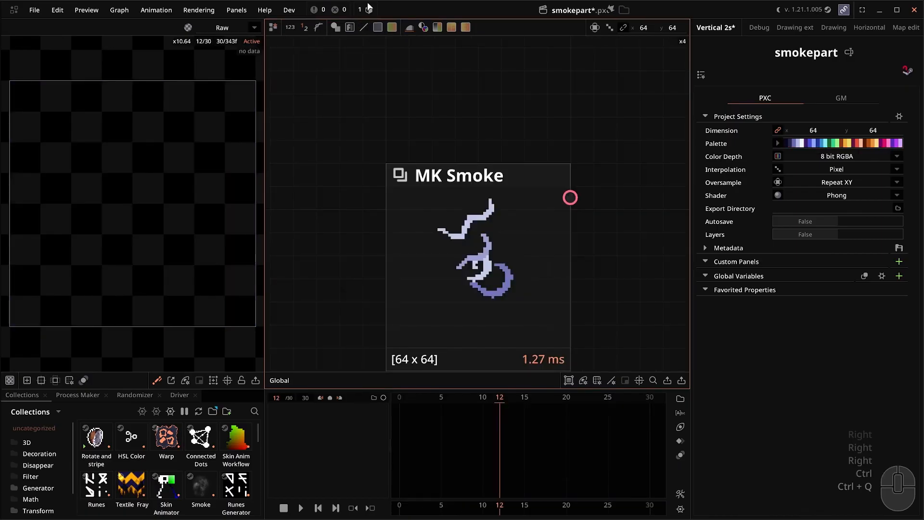
scroll(497, 165, "down", 2)
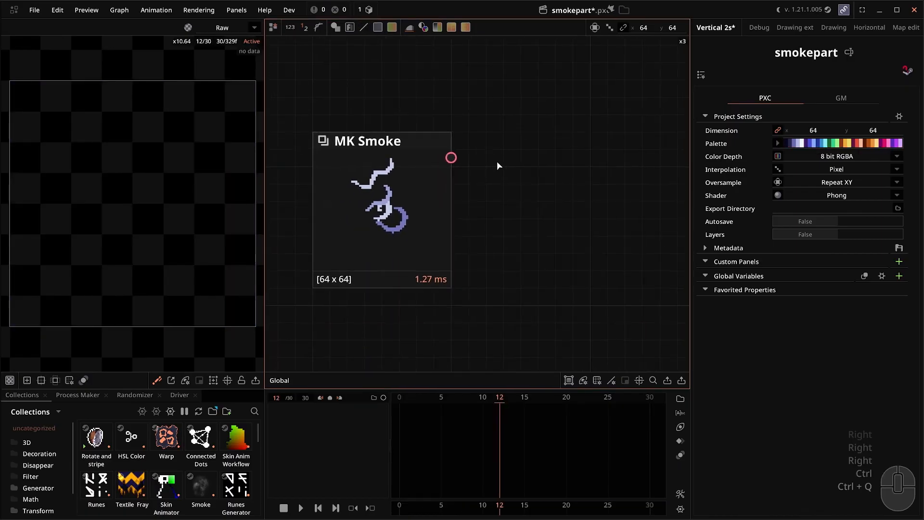
Add a Cast Shadow node to the graph by searching 'cast'.
right_click(497, 182)
type("casts")
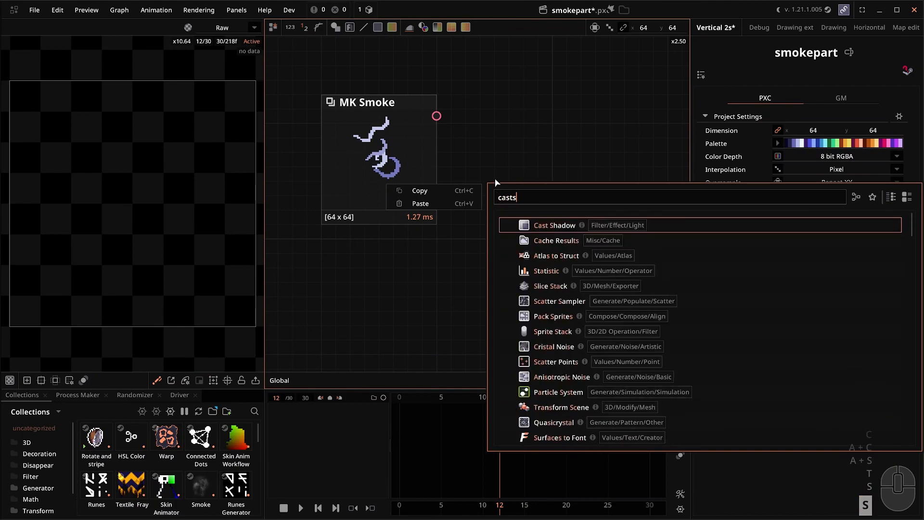
key("Return")
left_click(547, 276)
left_click_drag(548, 275, 530, 141)
Add a 2D Light node below Cast Shadow by searching '2dlight'.
right_click(467, 243)
type("3d")
key("BackSpace")
key("BackSpace")
type("2dlight")
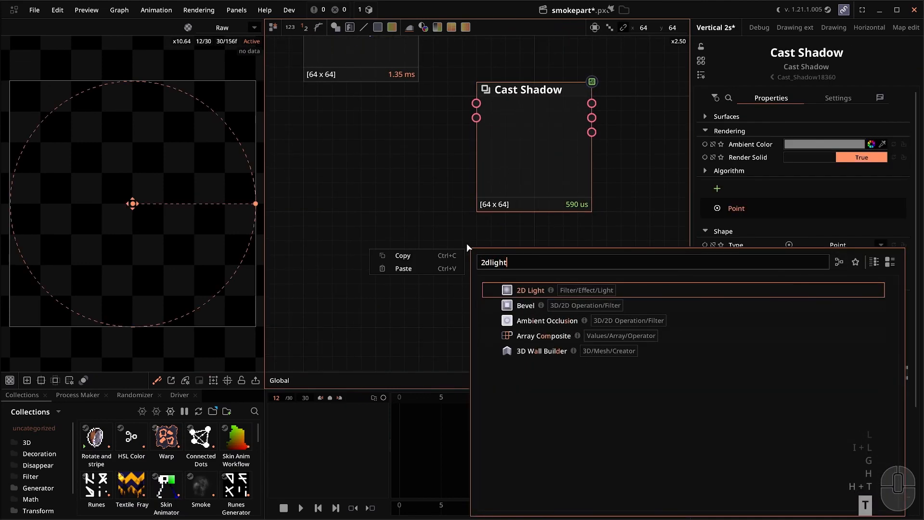
key("Return")
left_click(537, 282)
Add a dark navy Solid node and wire it into Cast Shadow and 2D Light.
right_click(376, 107)
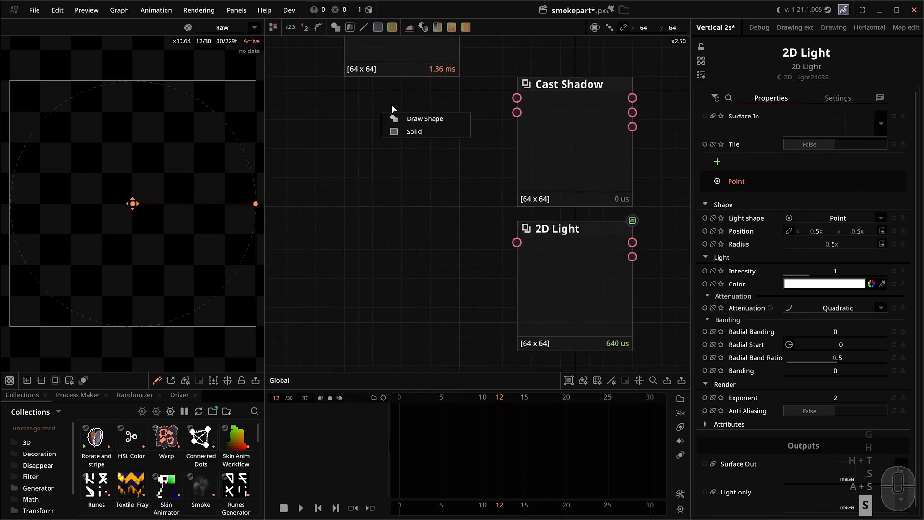
left_click(413, 132)
left_click_drag(872, 214, 842, 221)
left_click_drag(415, 139, 517, 97)
left_click_drag(445, 127, 518, 242)
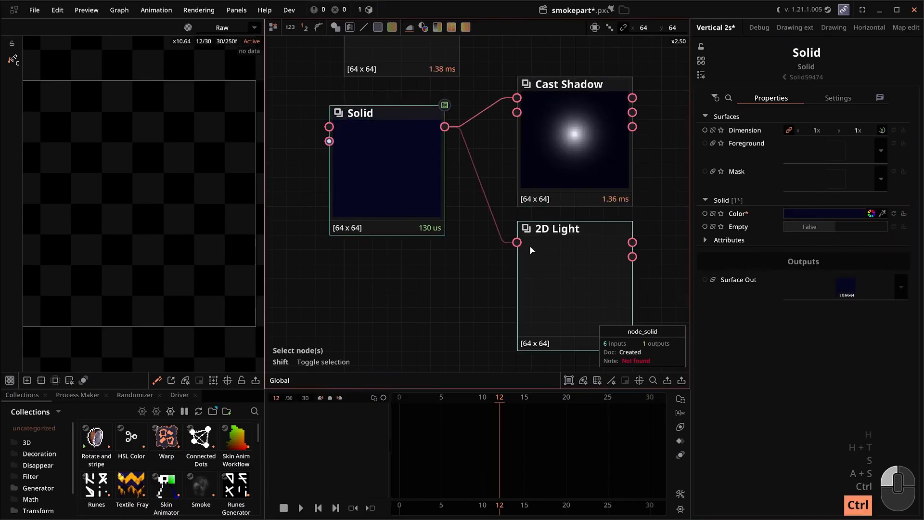
Darken Cast Shadow's ambient colour, then check the 2D Light and Solid nodes.
left_click(580, 150)
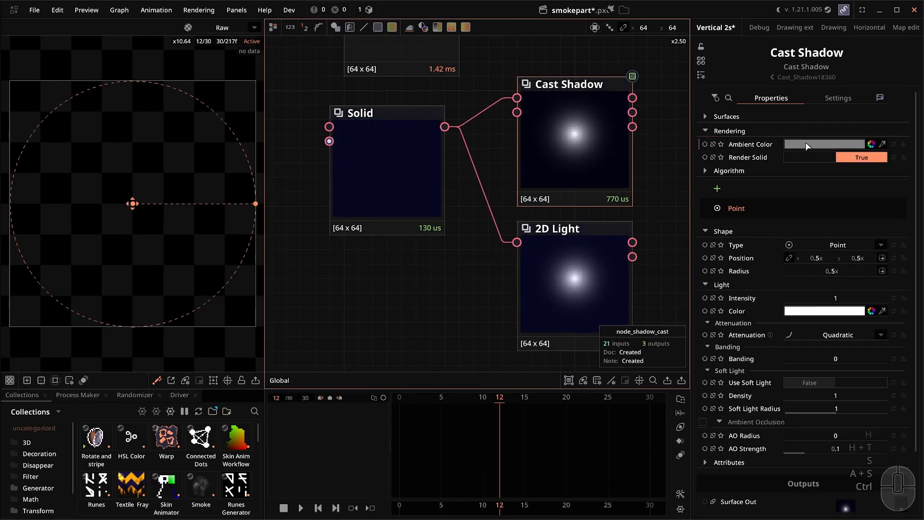
left_click(825, 144)
left_click(662, 348)
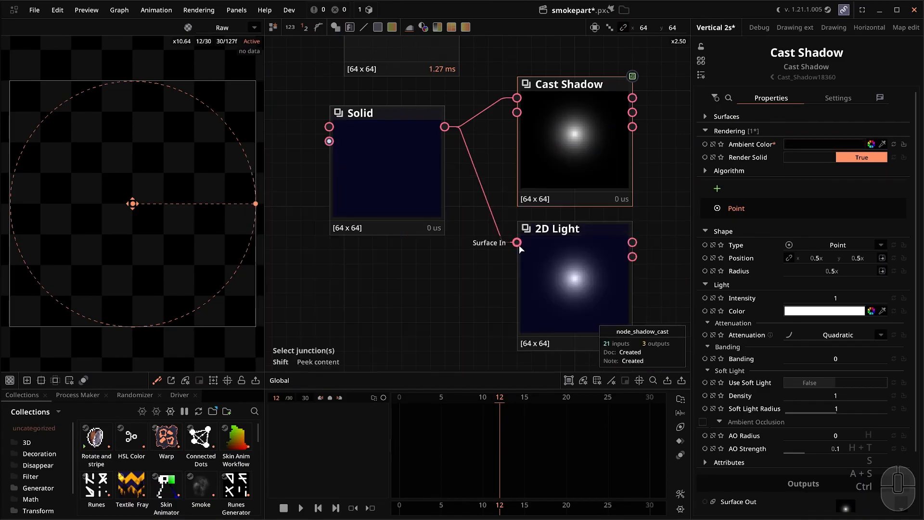
left_click(571, 276)
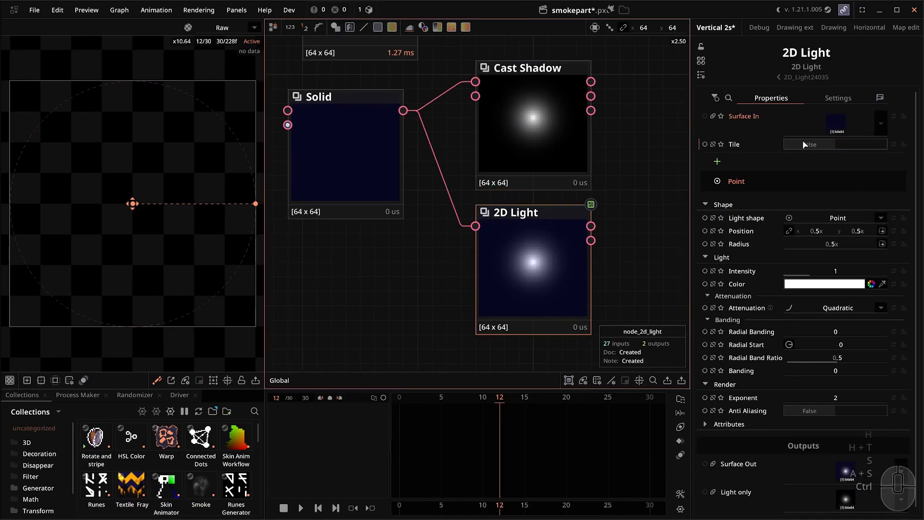
left_click(345, 155)
Change the Solid node's colour to black and move it right and down.
left_click(825, 213)
left_click_drag(443, 278, 394, 325)
left_click(662, 348)
left_click(580, 236)
left_click_drag(320, 185, 365, 200)
Compare the Cast Shadow and 2D Light outputs, each showing a soft white point light.
left_click(490, 168)
left_click(507, 232)
left_click(506, 154)
left_click(504, 226)
left_click(504, 154)
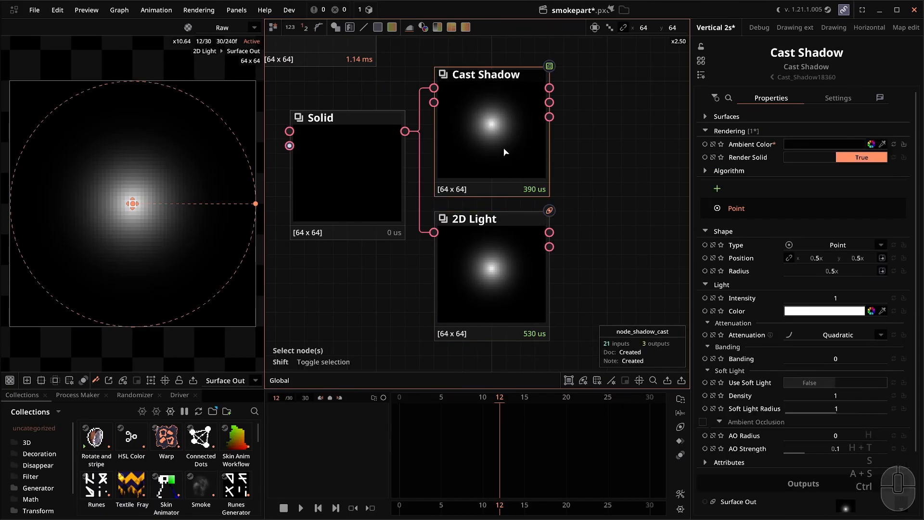
scroll(500, 143, "down", 1)
scroll(496, 148, "up", 1)
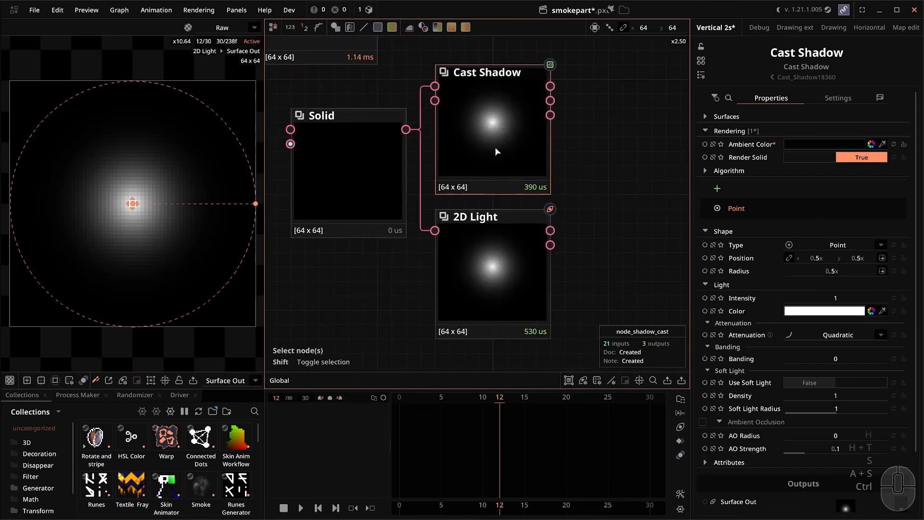
left_click(496, 219)
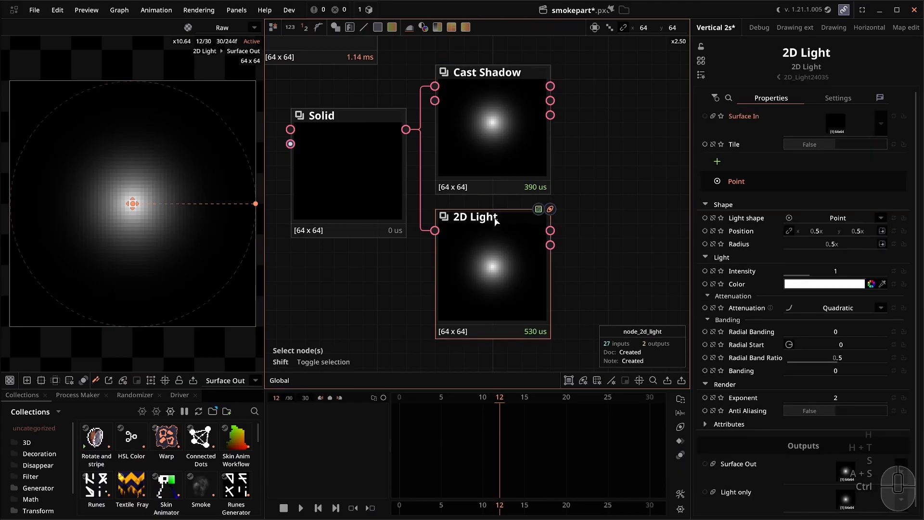
left_click(507, 132)
left_click(509, 212)
left_click(535, 151)
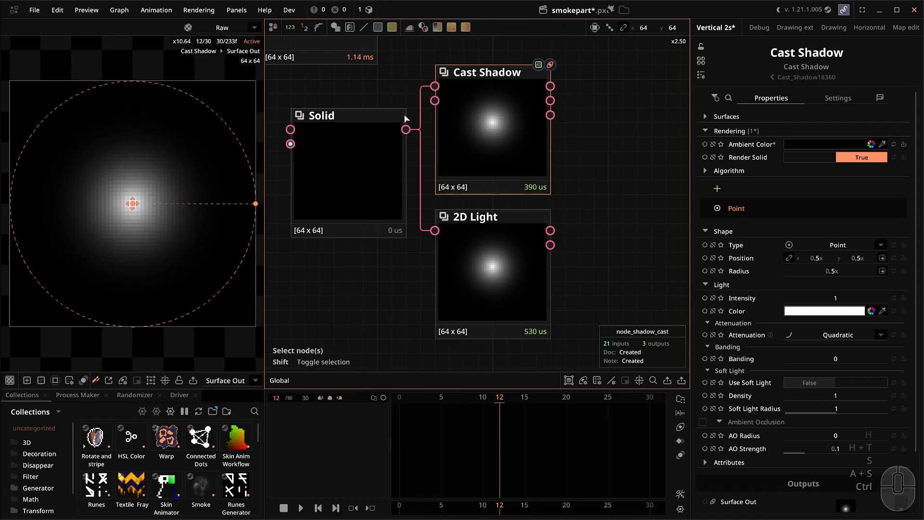
left_click(519, 261)
scroll(516, 262, "up", 1)
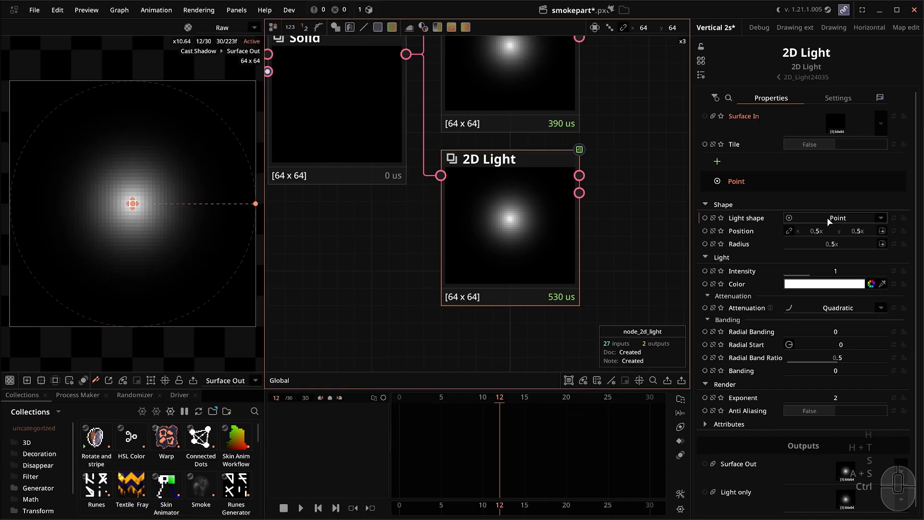
Make the 2D Light a Flame shape with Sweep 80 and lower its end point.
left_click(827, 218)
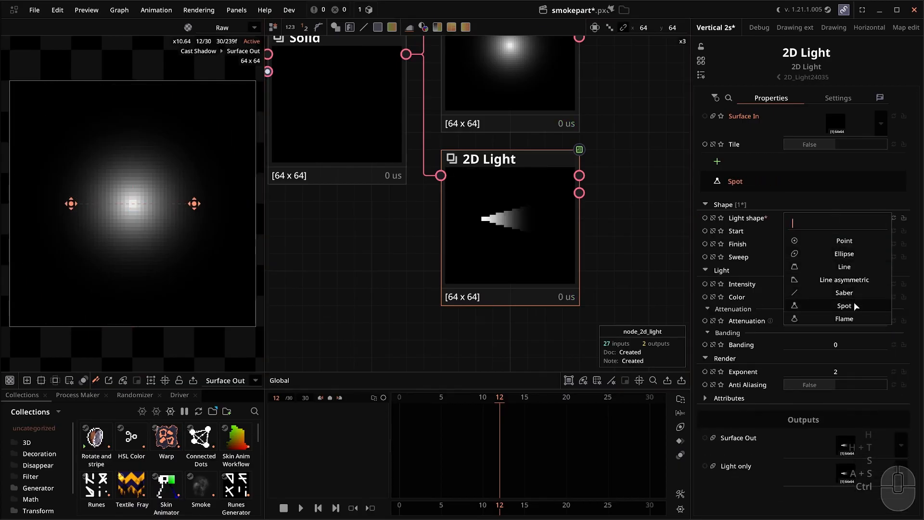
left_click(855, 318)
left_click(532, 234)
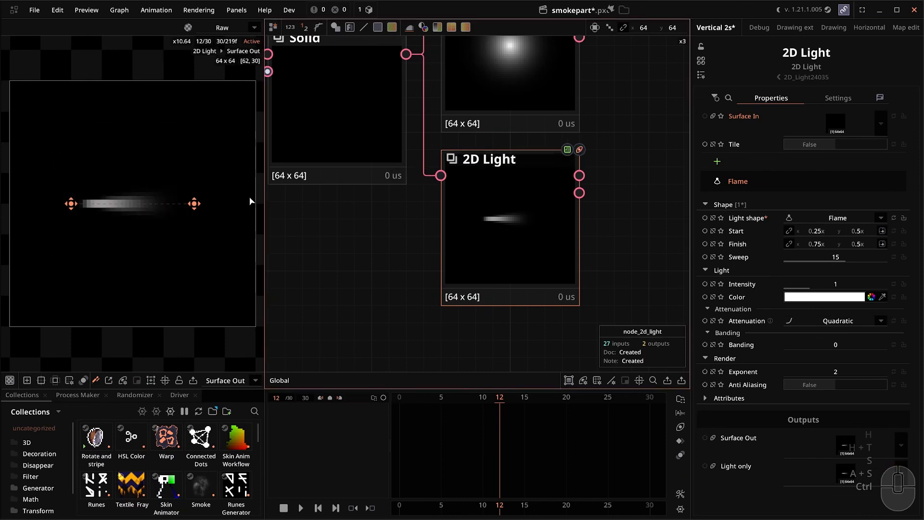
scroll(250, 201, "down", 1)
left_click_drag(203, 201, 192, 237)
left_click_drag(794, 257, 887, 257)
Drag the flame's Finish point down-right to 0.97092, 0.88759 for a larger light cone.
scroll(15, 201, "up", 3)
scroll(146, 231, "up", 8)
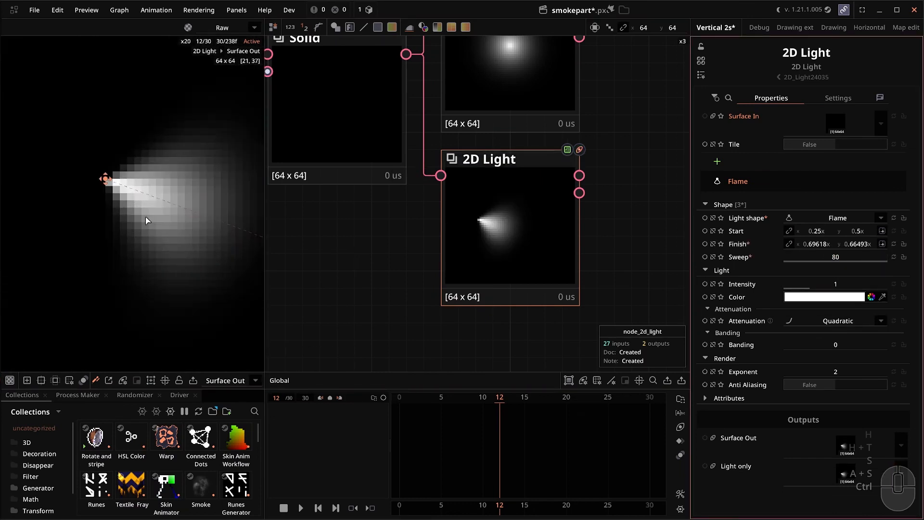
scroll(190, 241, "down", 1)
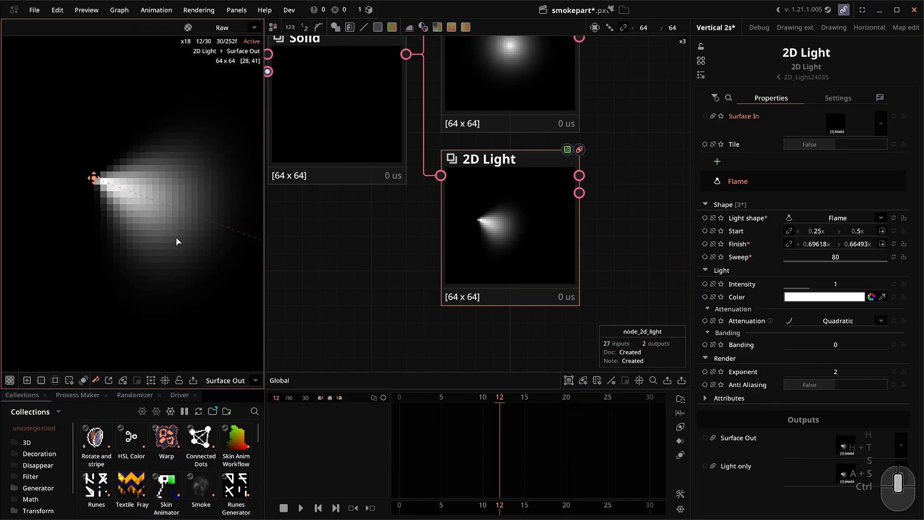
scroll(102, 224, "down", 4)
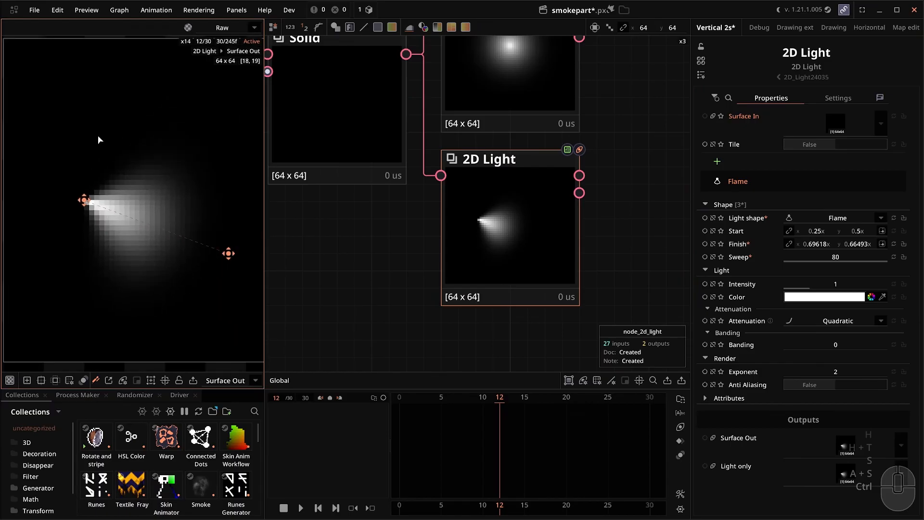
scroll(146, 235, "down", 3)
left_click_drag(212, 256, 286, 318)
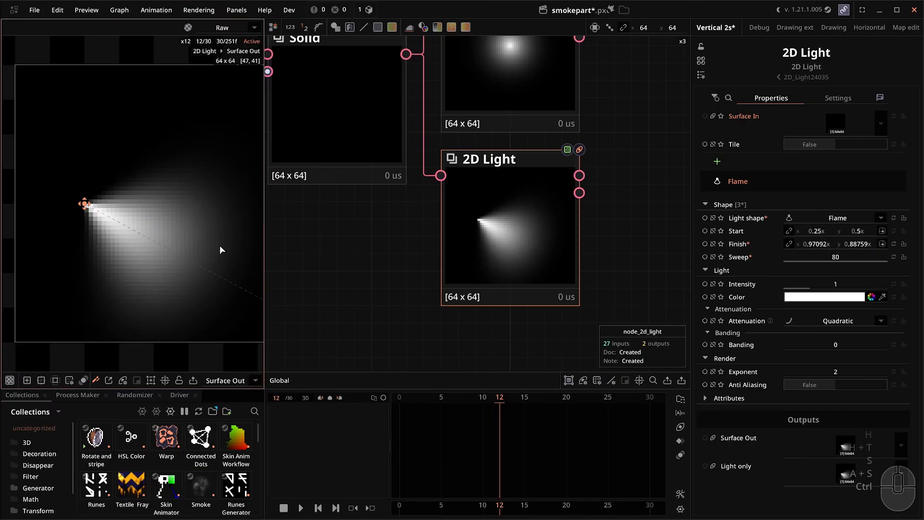
Pan the node graph to the Cast Shadow node and inspect its settings.
left_click_drag(441, 257, 444, 284)
scroll(444, 283, "down", 1)
left_click(525, 156)
left_click(585, 210)
scroll(462, 251, "down", 2)
left_click_drag(463, 252, 455, 258)
scroll(546, 198, "up", 1)
left_click_drag(546, 198, 558, 214)
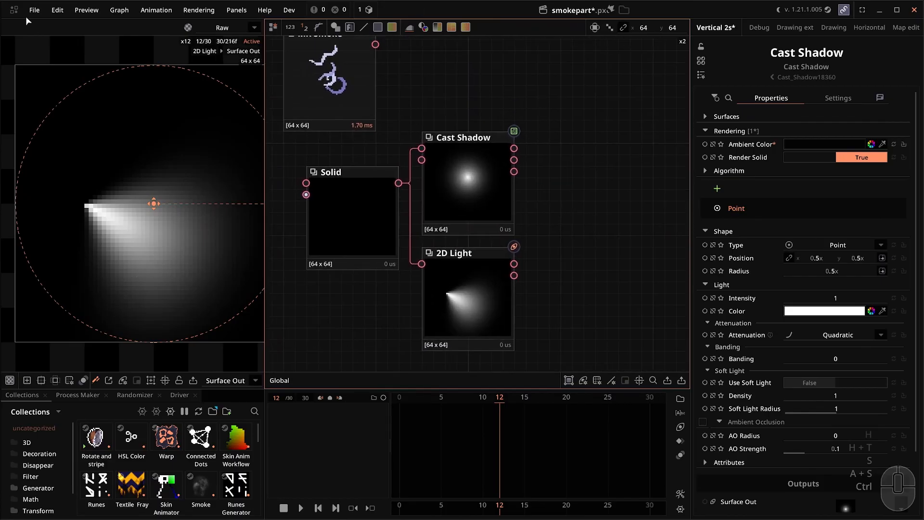
left_click(15, 12)
left_click(126, 48)
left_click(35, 10)
left_click(68, 147)
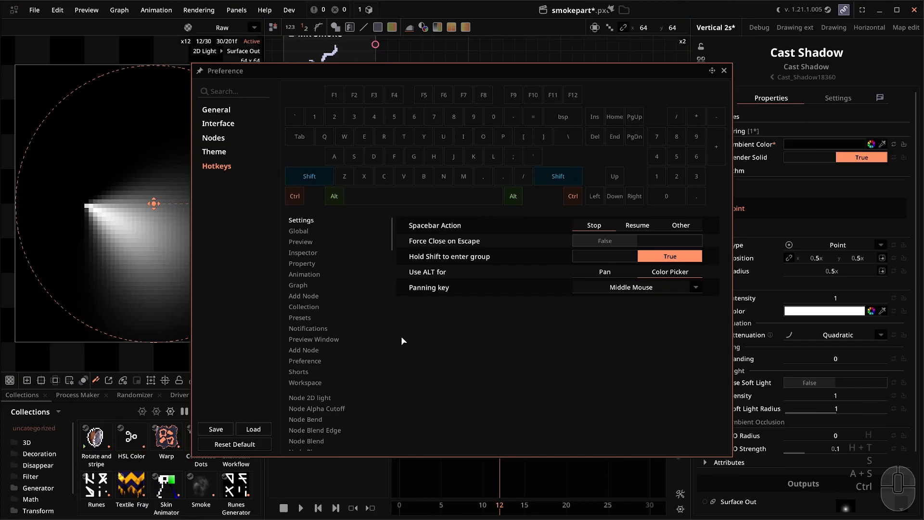
left_click(337, 274)
left_click(342, 287)
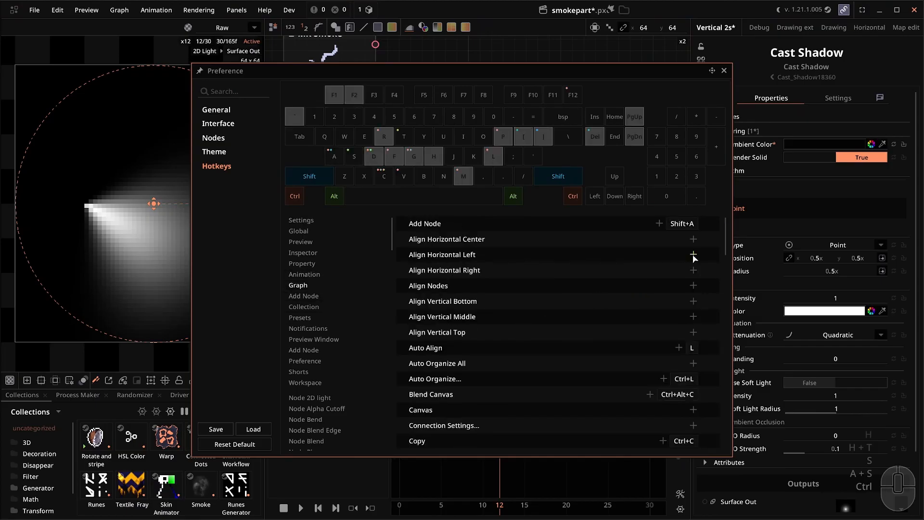
scroll(727, 247, "down", 1)
left_click_drag(727, 248, 714, 488)
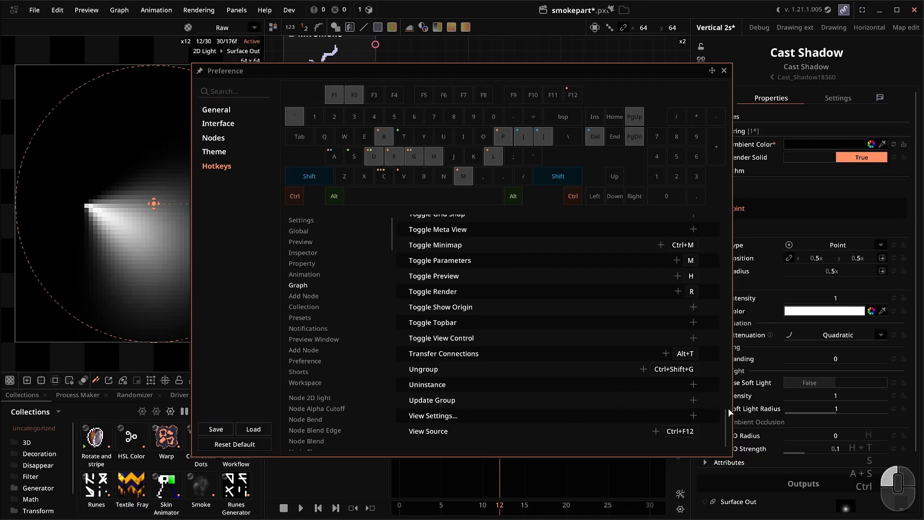
left_click(724, 71)
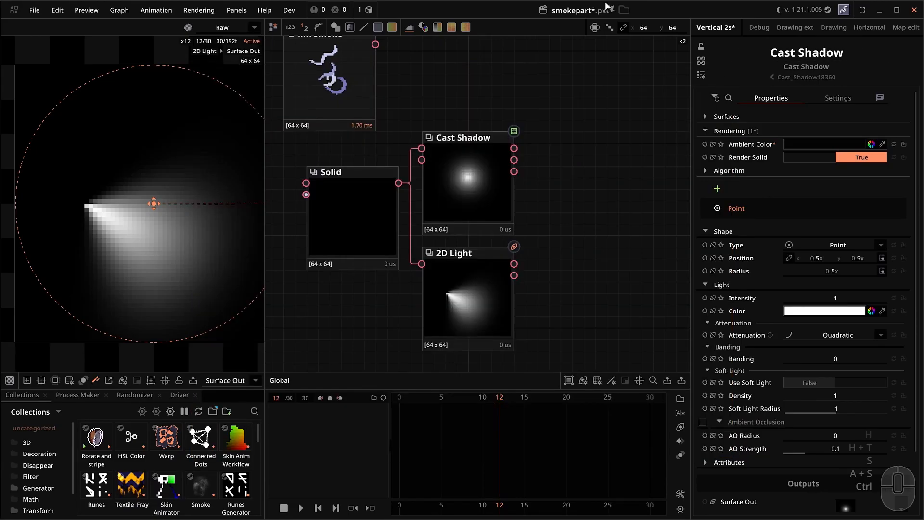
Add a Vignette node via the 'vig' search and move it to the right.
right_click(513, 139)
type("vif")
key("BackSpace")
type("g")
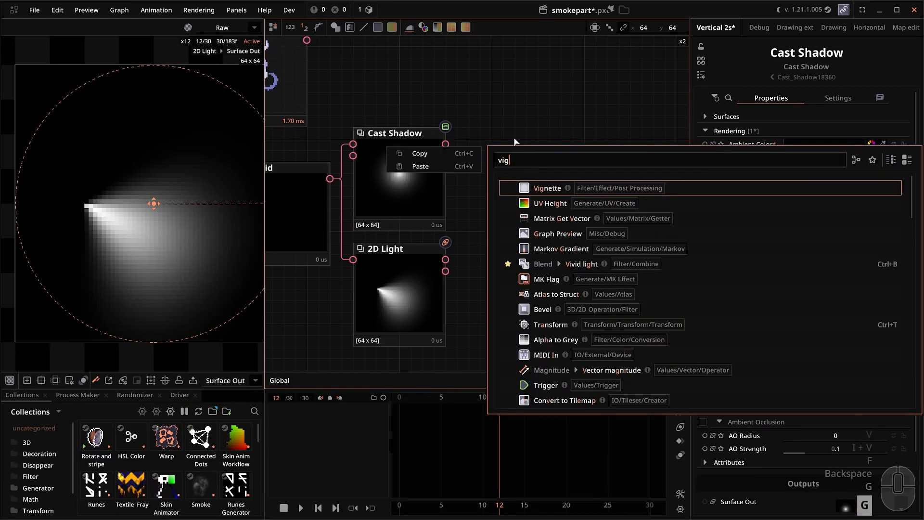
left_click(525, 188)
left_click_drag(490, 231, 606, 221)
Quick-add a white Solid node and place it above, feeding the Vignette.
key("s")
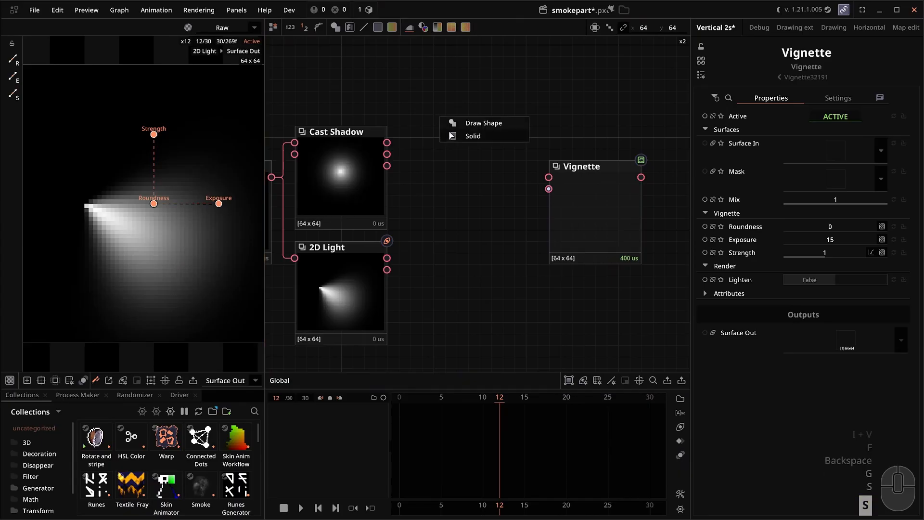
left_click(452, 135)
left_click_drag(453, 185, 549, 189)
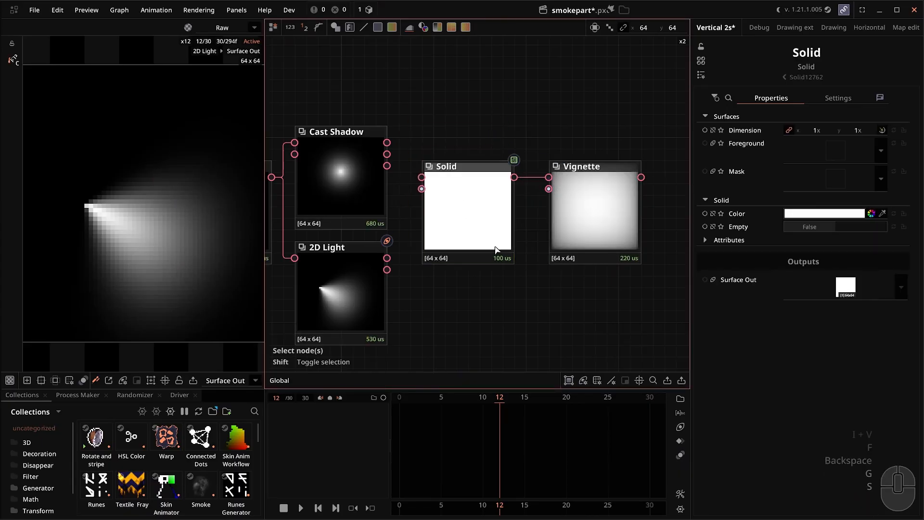
scroll(513, 243, "down", 2)
scroll(525, 263, "up", 2)
left_click_drag(513, 243, 496, 229)
left_click_drag(477, 206, 476, 171)
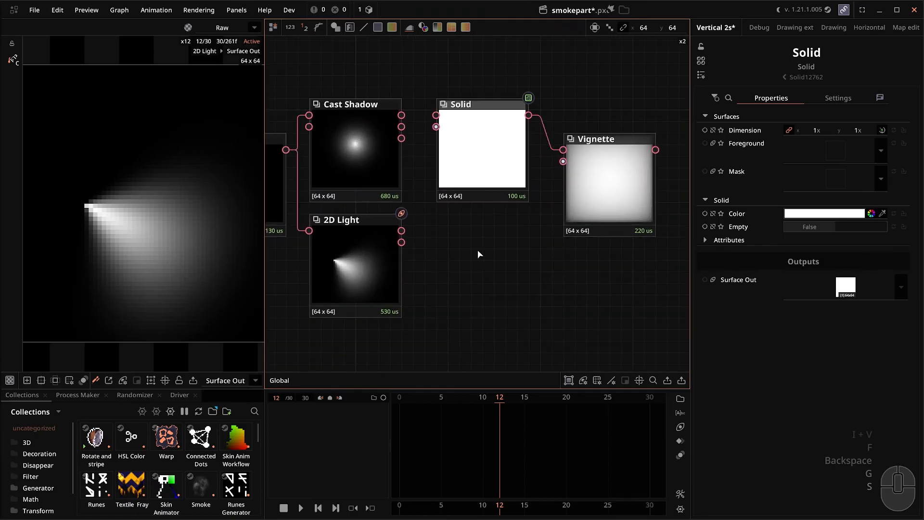
Add a Draw Gradient node via the 'gra' search to mask the Vignette.
right_click(480, 250)
type("gra")
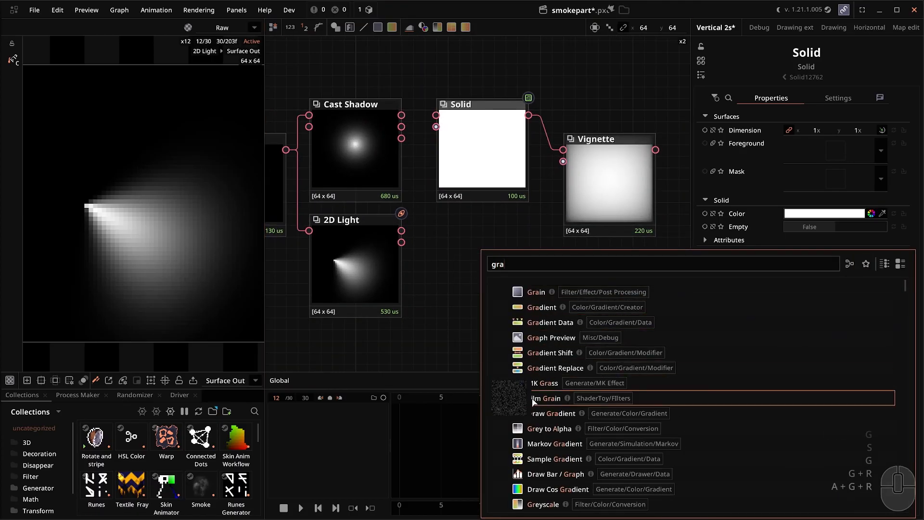
left_click(538, 416)
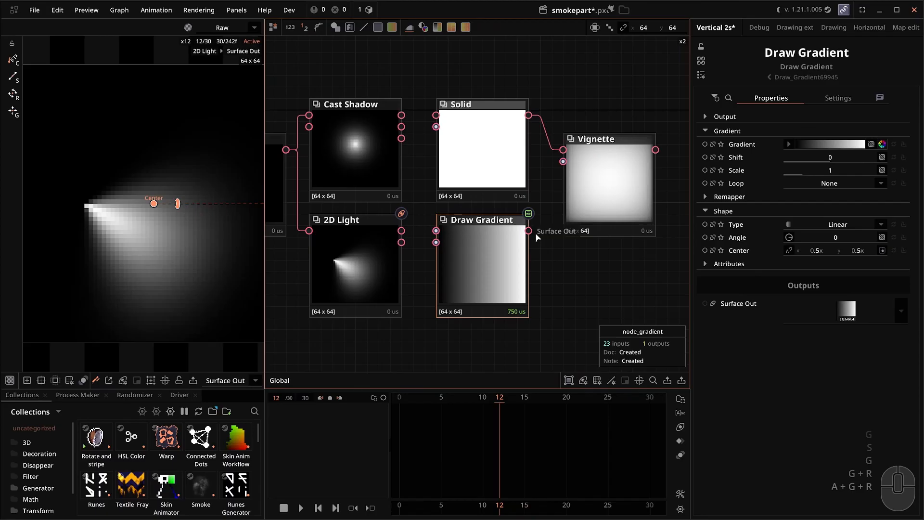
scroll(535, 233, "up", 1)
left_click(606, 179)
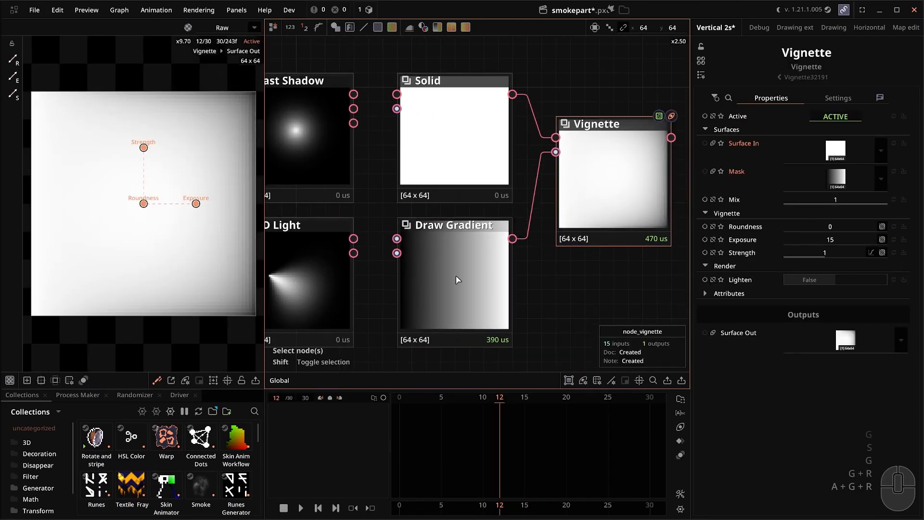
left_click(437, 273)
Raise the Vignette's Exposure to about 20.992 and its Strength to 1.83.
left_click(665, 206)
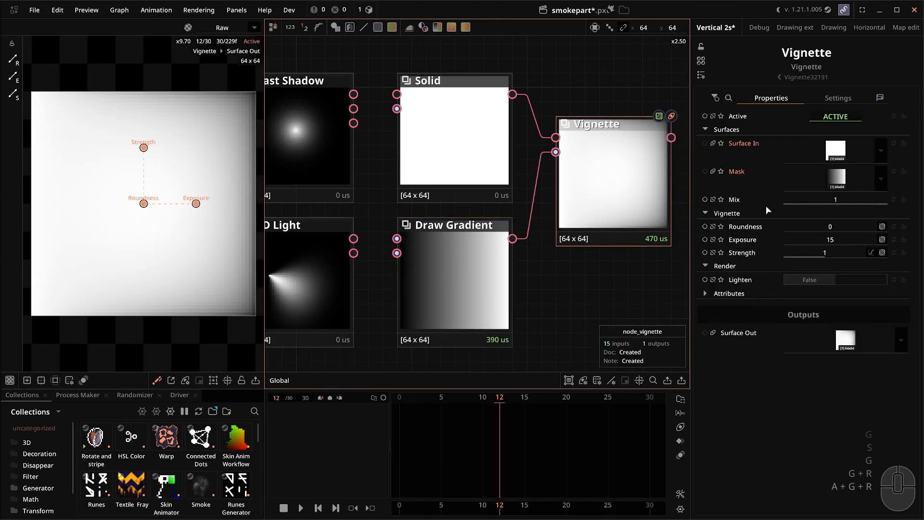
left_click_drag(842, 241, 841, 280)
scroll(614, 259, "down", 1)
left_click_drag(609, 220, 598, 201)
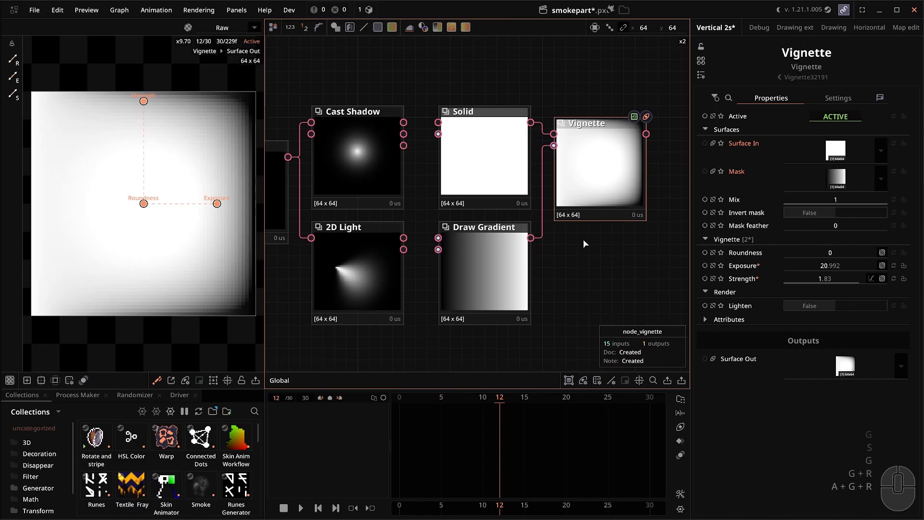
right_click(741, 307)
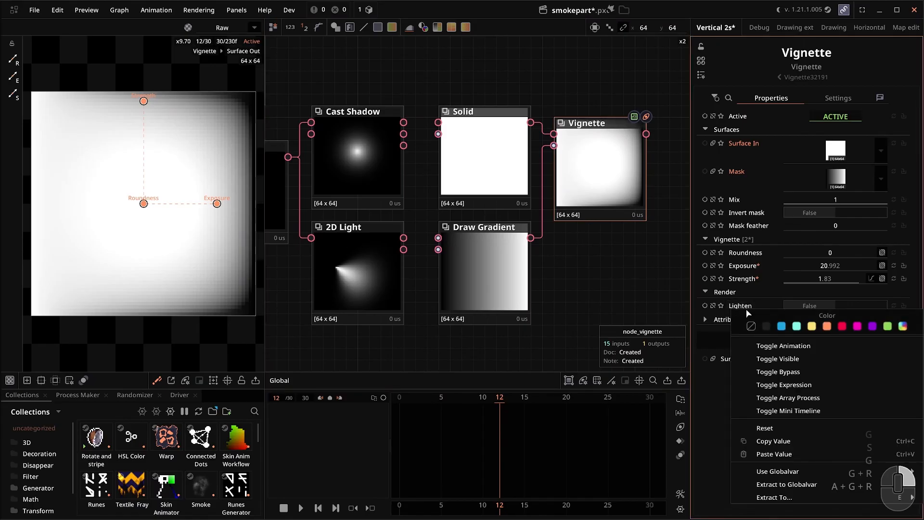
left_click(597, 272)
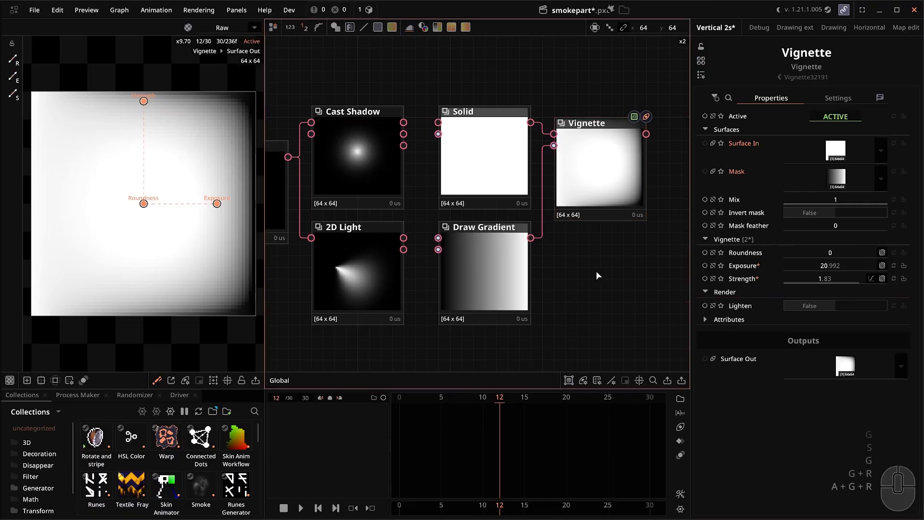
Select the Cast Shadow node and review its settings' options.
left_click(492, 281)
left_click(496, 192)
left_click_drag(502, 205, 636, 239)
left_click(458, 205)
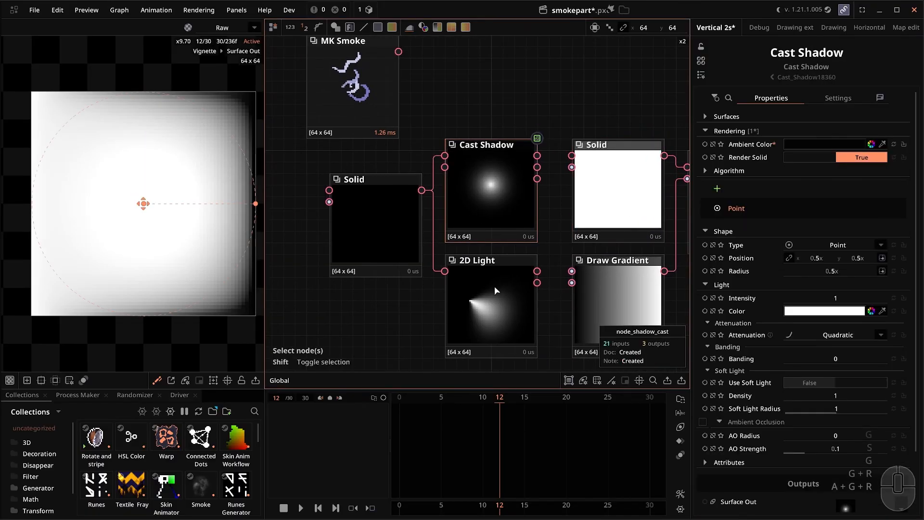
right_click(750, 408)
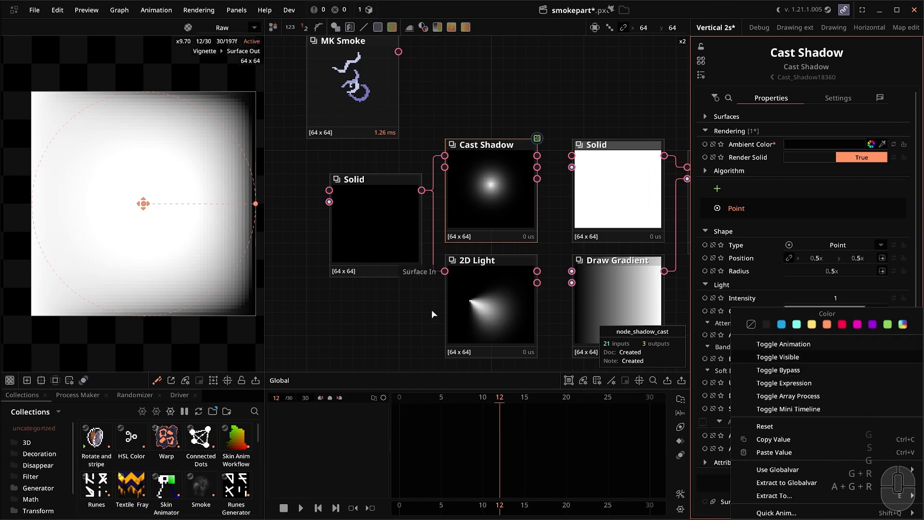
left_click(415, 316)
Delete the MK Smoke node with Delete (merge), keeping its connections.
scroll(423, 315, "down", 2)
left_click(407, 132)
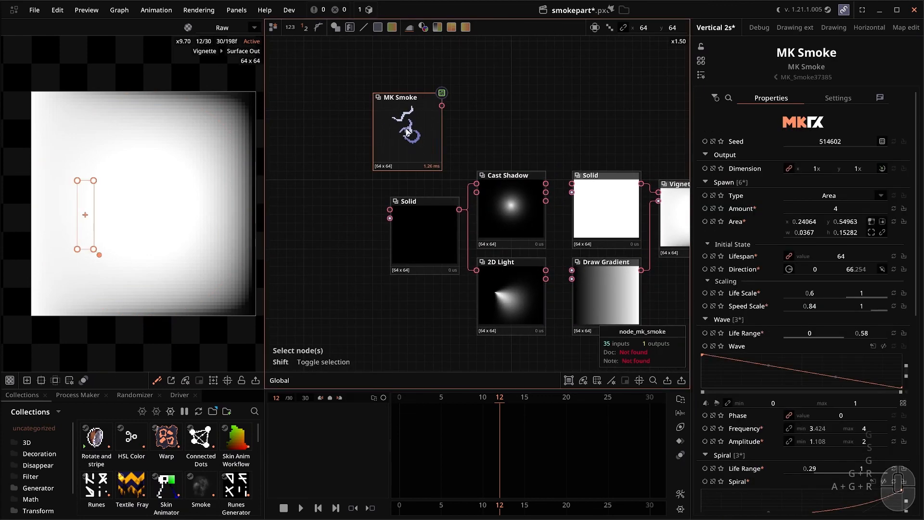
right_click(407, 133)
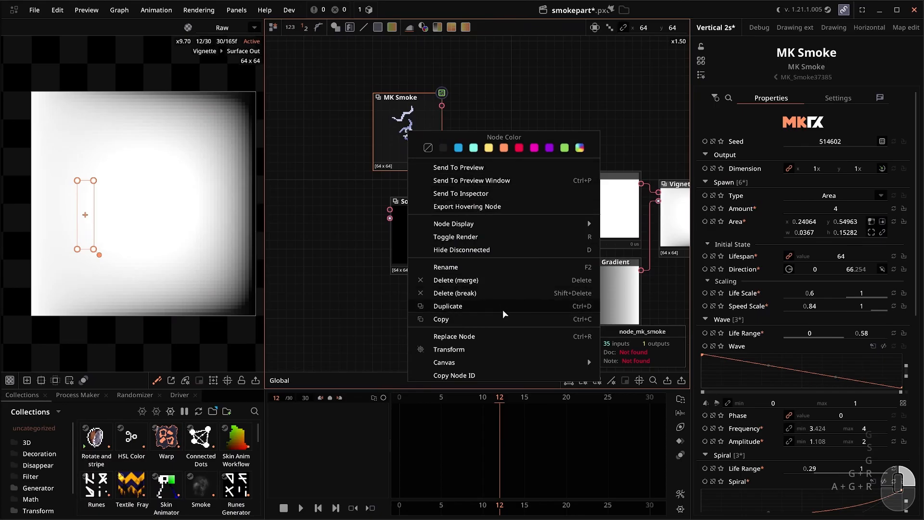
left_click(493, 278)
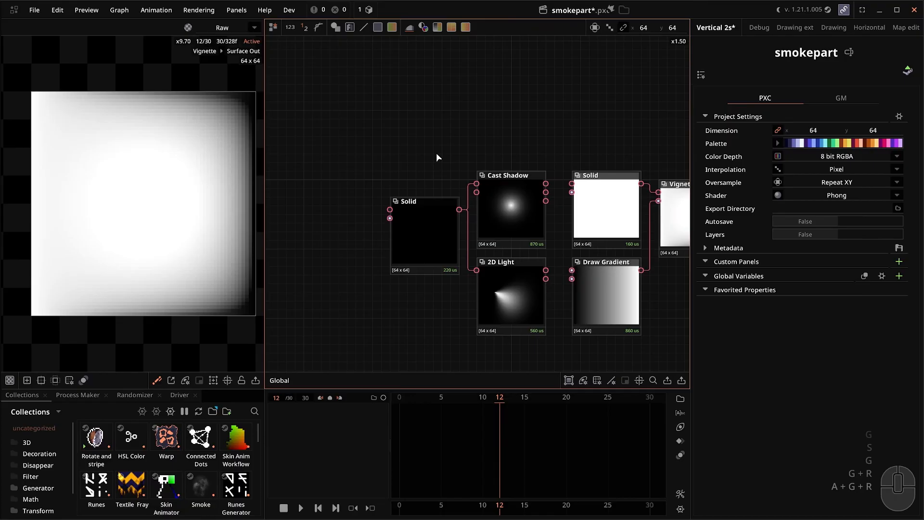
Select Cast Shadow and check the options for its Soft Light Radius.
left_click_drag(446, 216, 394, 209)
left_click(394, 209)
left_click(438, 211)
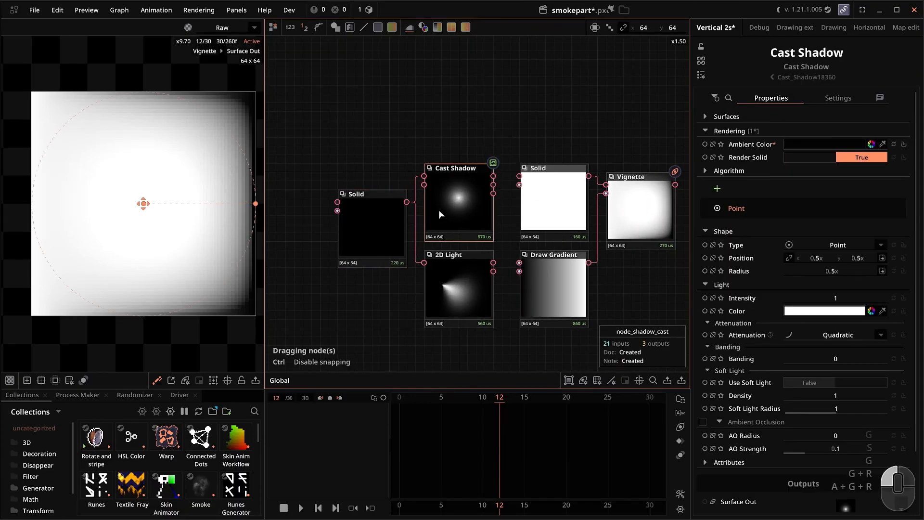
right_click(767, 408)
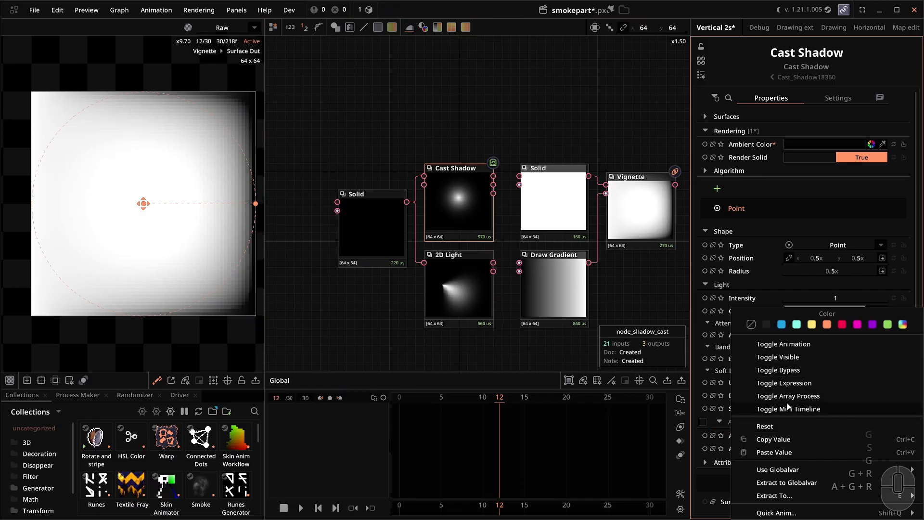
left_click(614, 300)
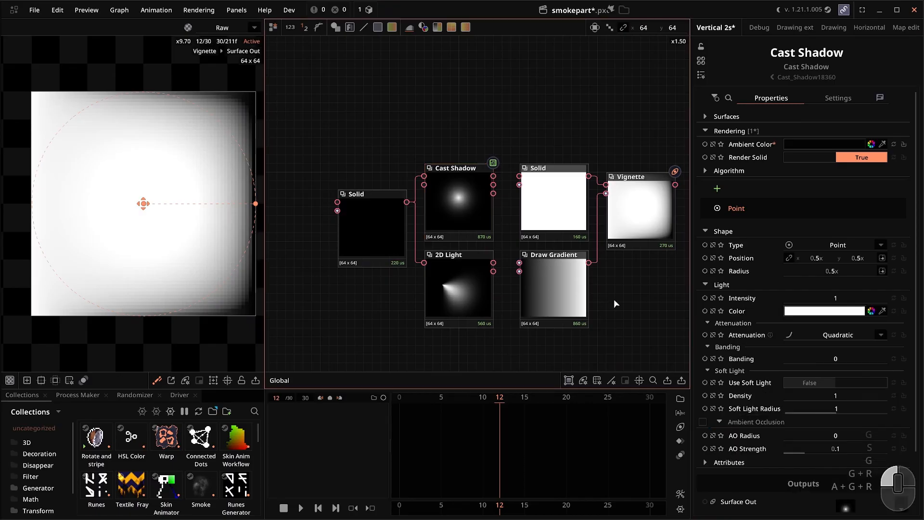
Review the Use Soft Light setting's options, then quit with Ctrl+Q.
right_click(747, 380)
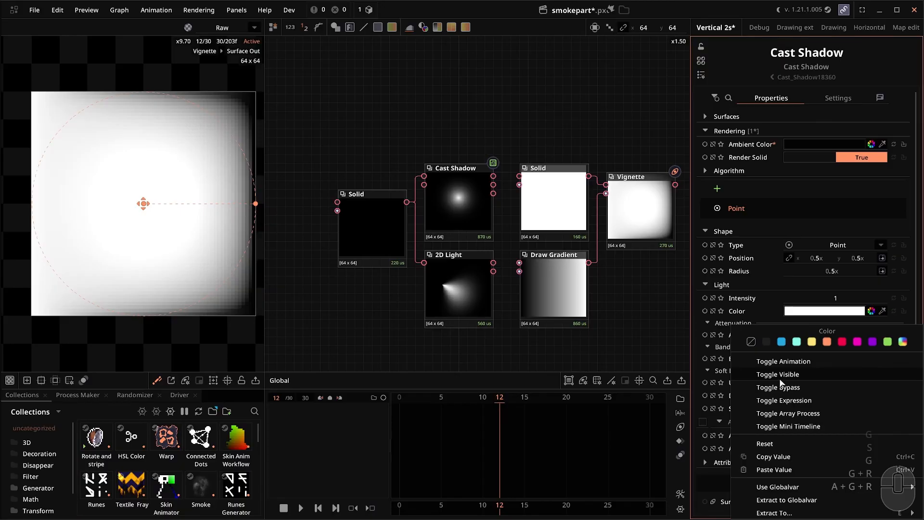
left_click(631, 352)
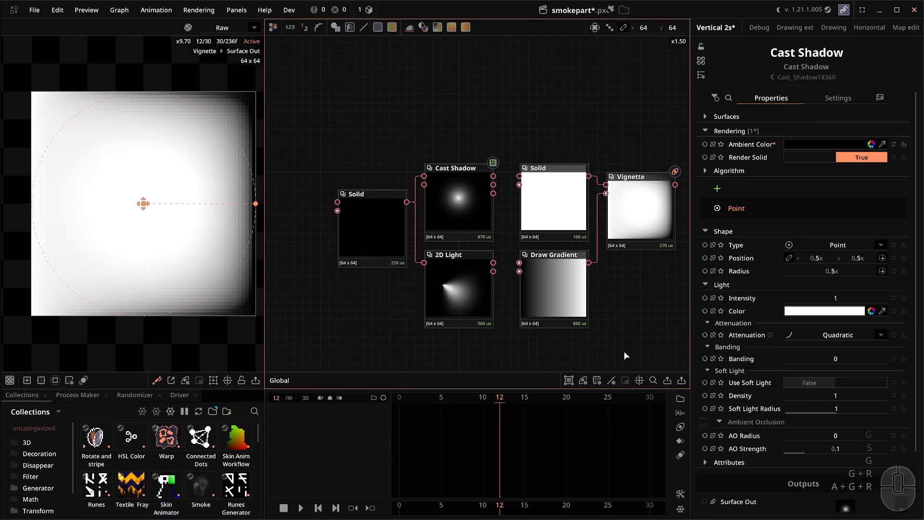
left_click_drag(624, 351, 601, 361)
right_click(750, 381)
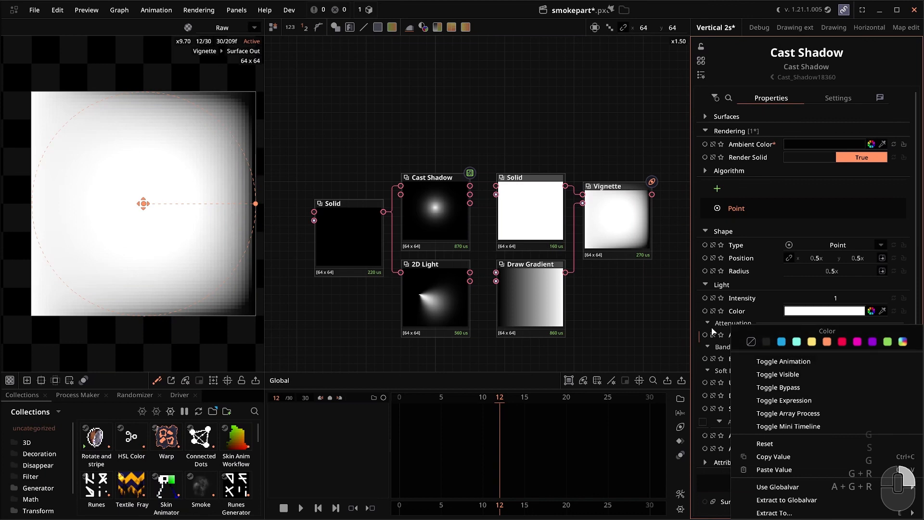
left_click(616, 318)
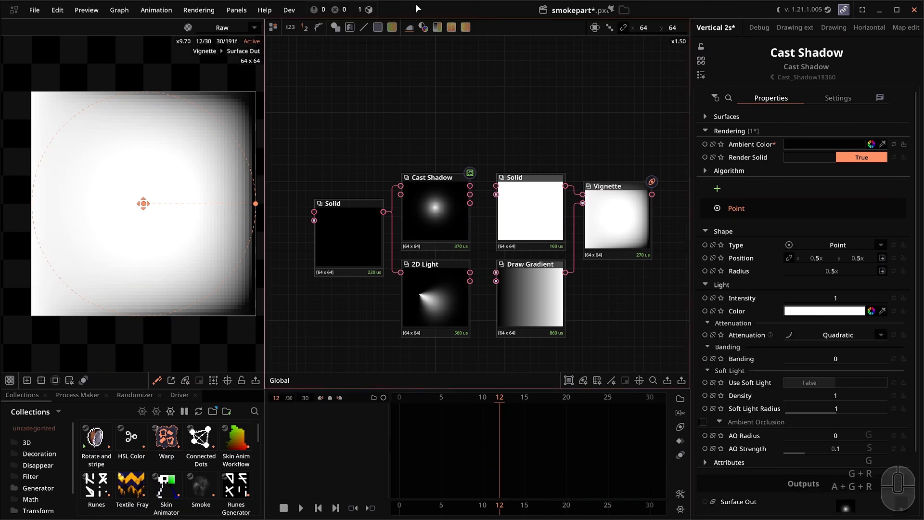
scroll(476, 222, "up", 2)
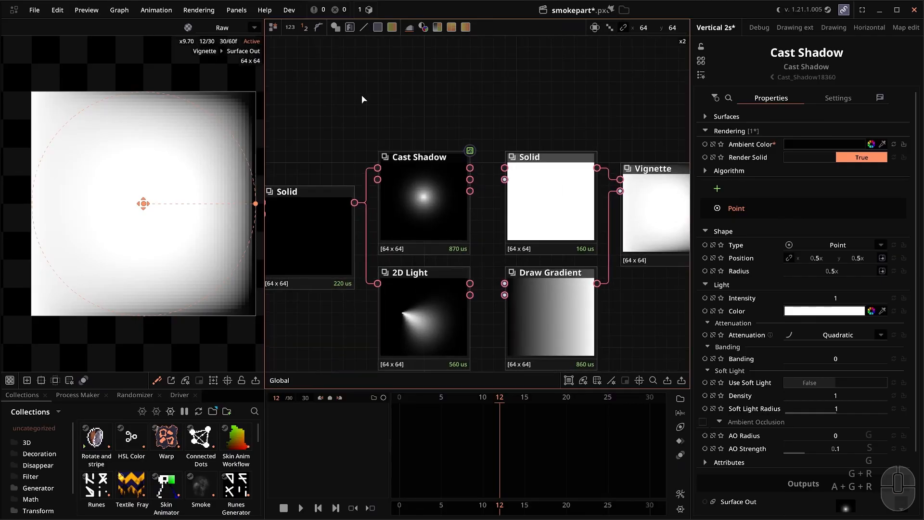
scroll(406, 107, "down", 2)
key("ctrl+q")
Discard the smokepart changes and open sunn.pxc from the recent projects.
left_click(453, 291)
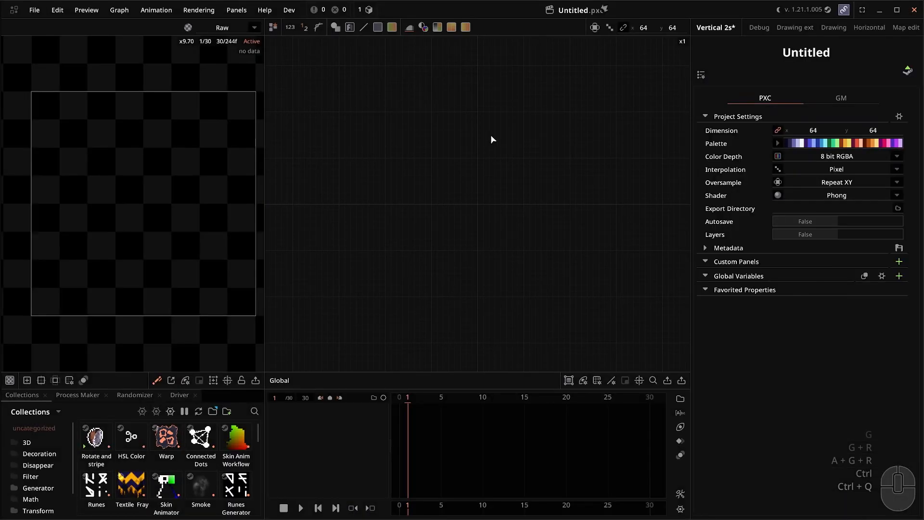
left_click(581, 13)
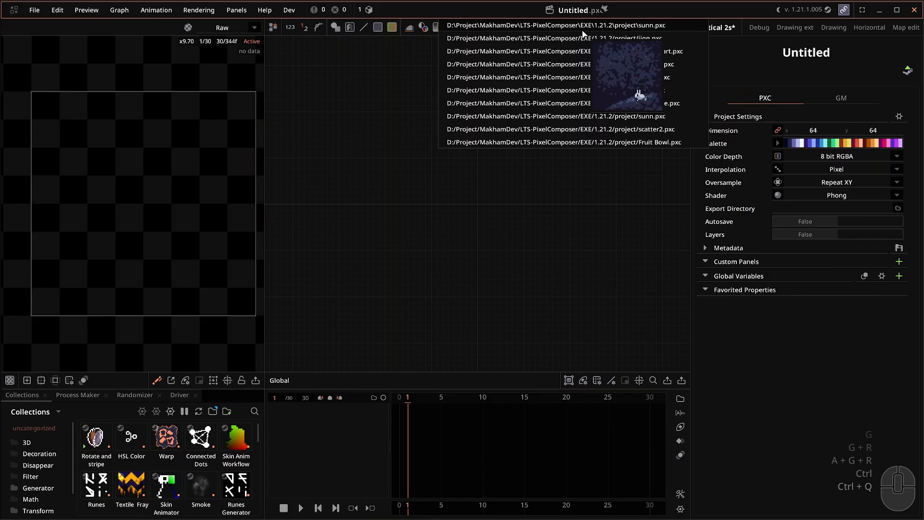
left_click(583, 30)
Inspect the sunn project's Posterize and Vignette nodes.
left_click(652, 203)
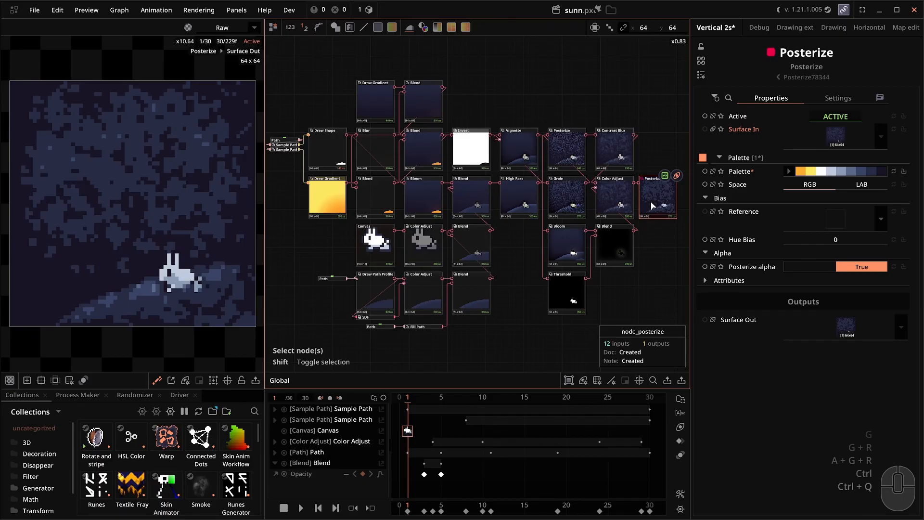
scroll(520, 213, "up", 5)
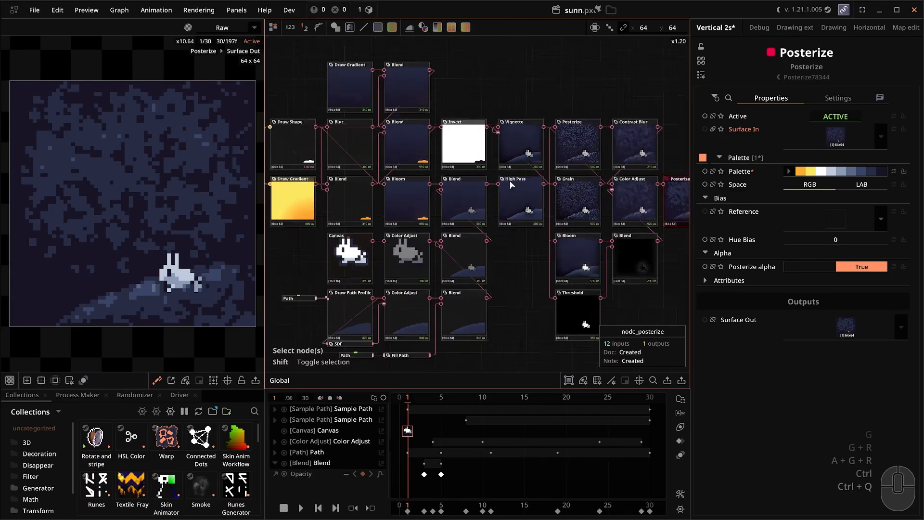
scroll(508, 105, "up", 4)
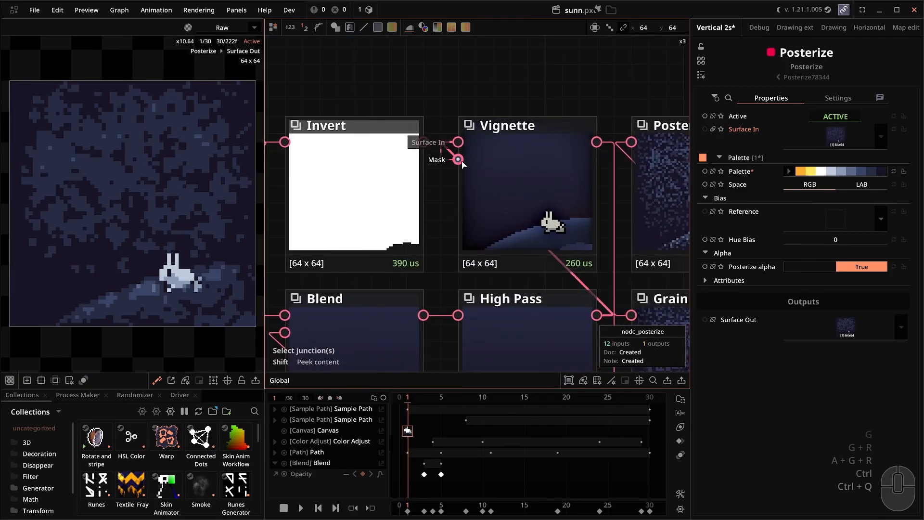
left_click(466, 170)
scroll(486, 198, "down", 4)
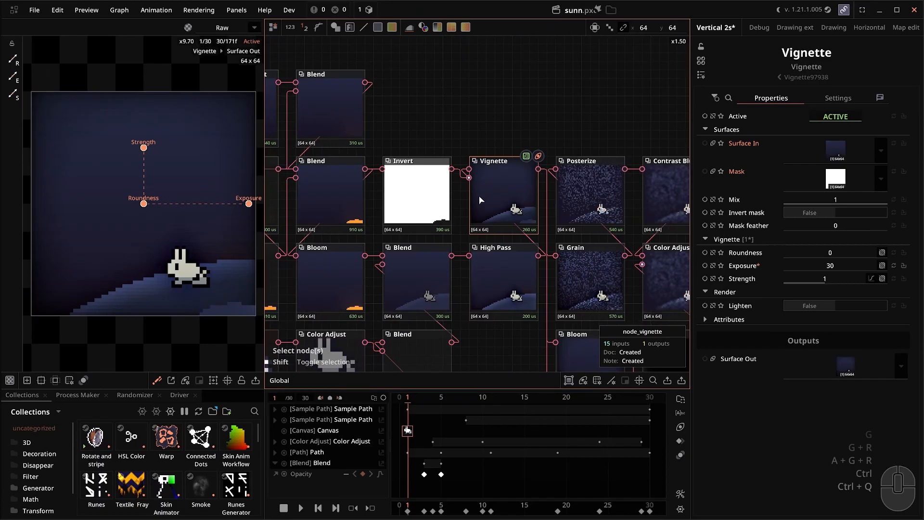
scroll(479, 196, "up", 3)
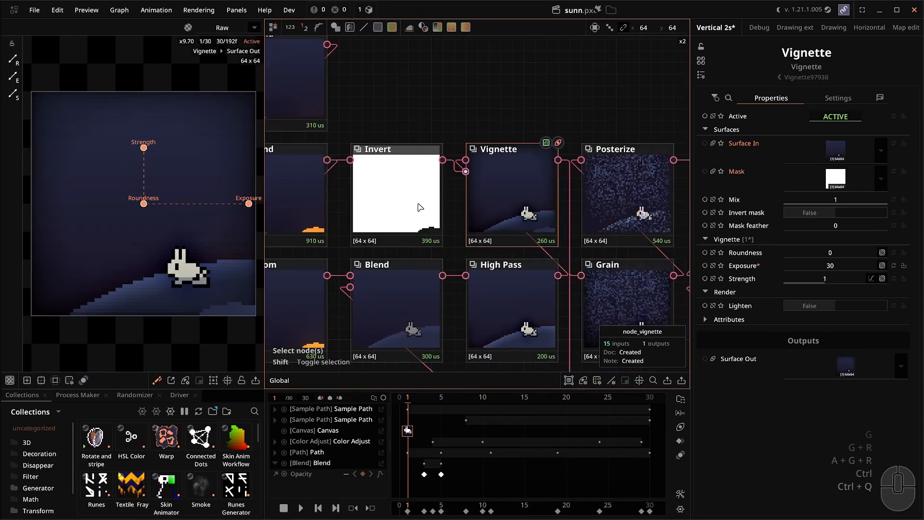
scroll(410, 194, "down", 4)
left_click(533, 214)
Play and stop the sun animation, then close sunn and show the recent-projects list.
key("space")
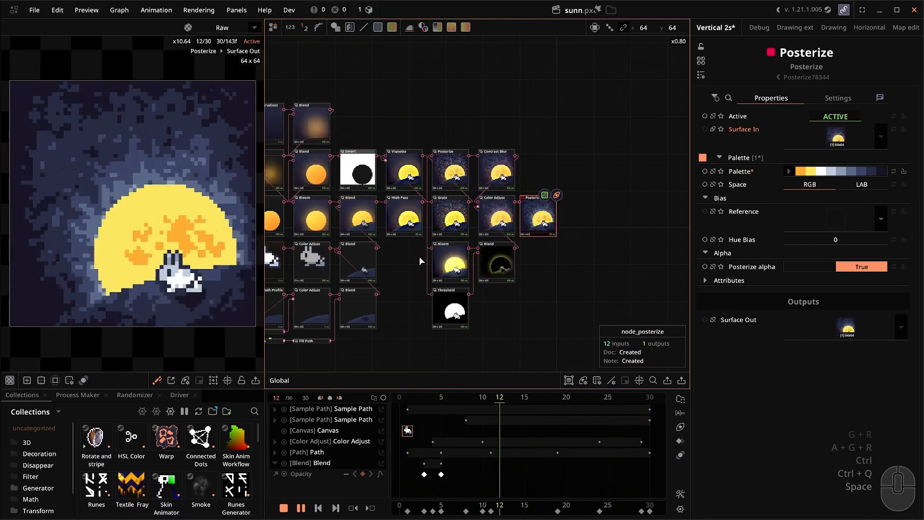
key("space")
left_click_drag(374, 297, 489, 294)
scroll(526, 266, "up", 2)
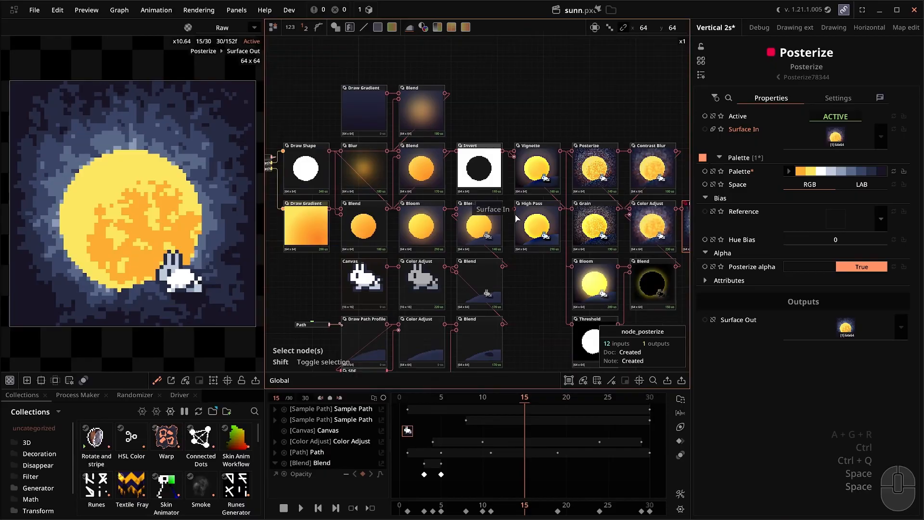
key("ctrl+q")
left_click(580, 10)
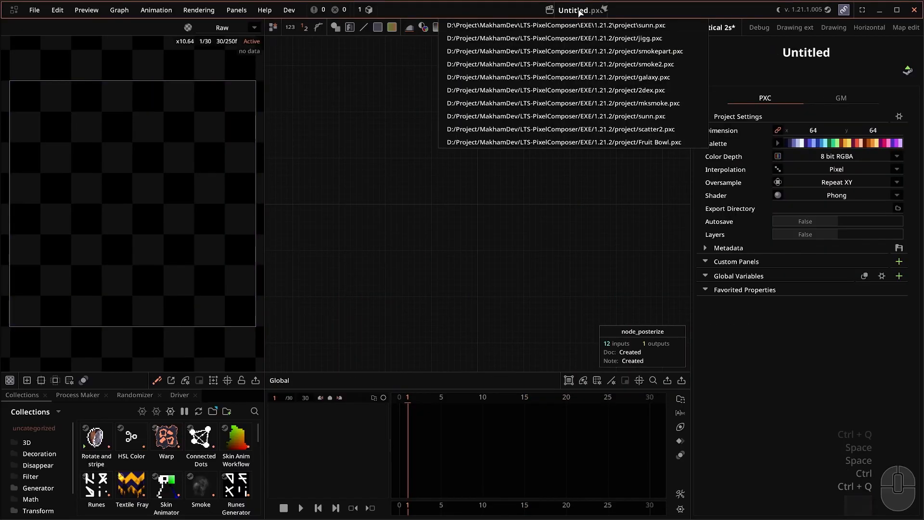
Open smoke2.pxc, play it while inspecting MK Smoke and Dither, then save and close.
left_click(602, 64)
left_click(628, 197)
key("space")
left_click(328, 270)
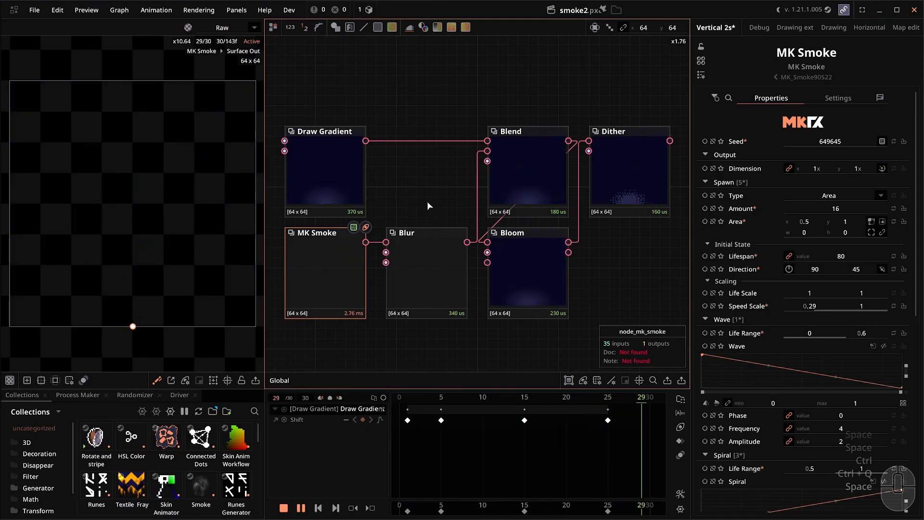
left_click(619, 209)
left_click(318, 234)
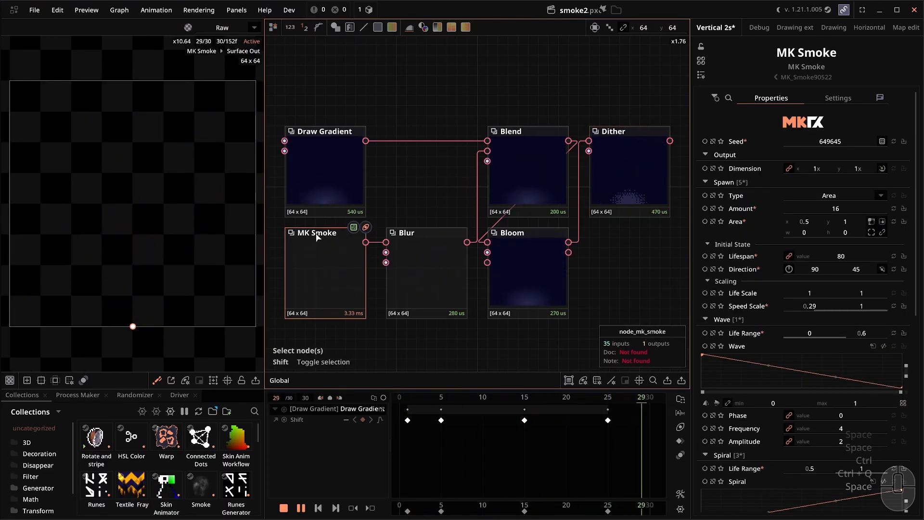
key("space")
key("ctrl+s")
key("ctrl+q")
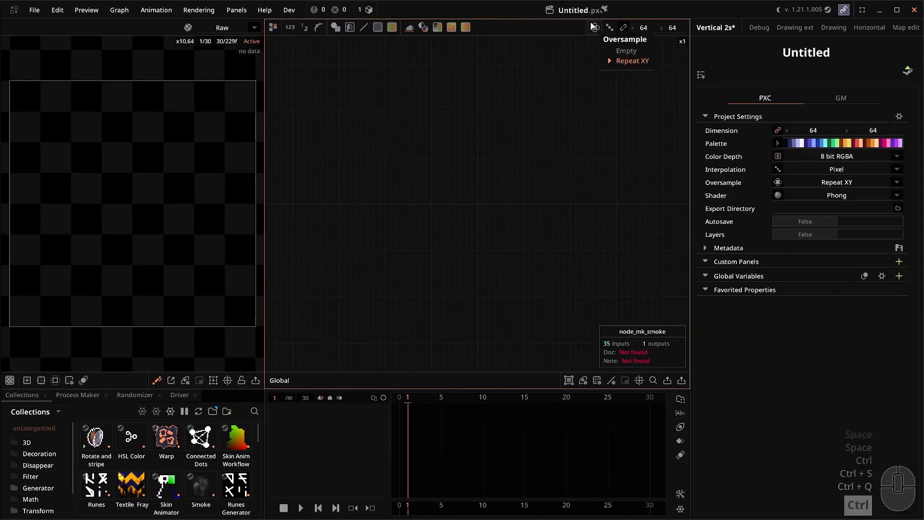
Open galaxy.pxc from recent projects and play then stop its animation.
left_click(581, 11)
left_click(582, 92)
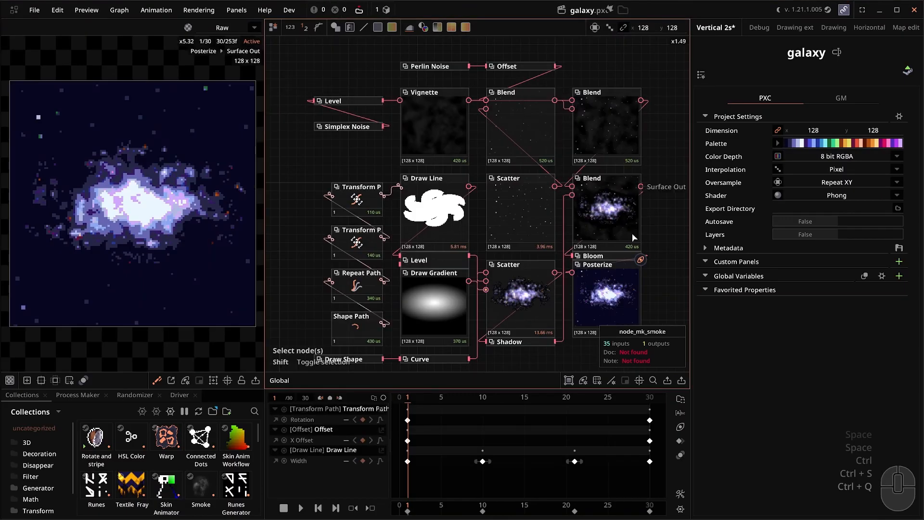
left_click_drag(563, 278, 553, 266)
key("space")
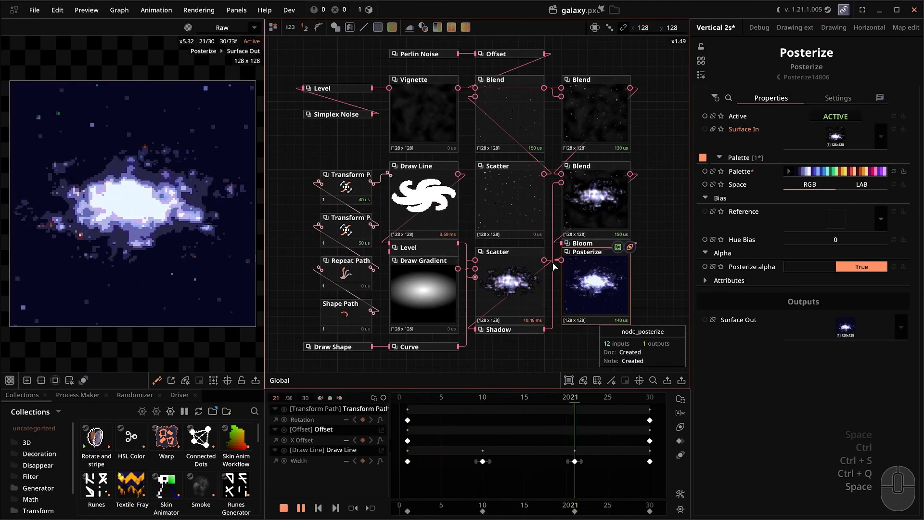
key("space")
scroll(446, 241, "up", 2)
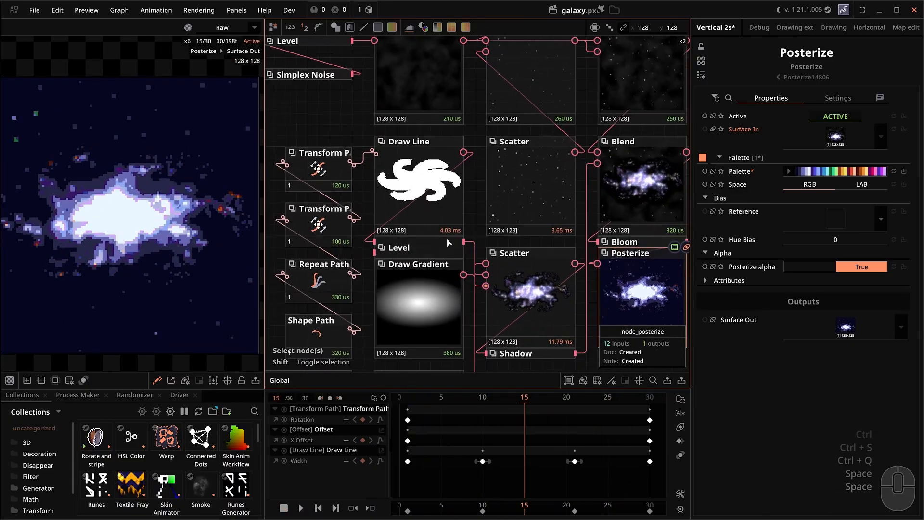
Preview the Draw Line node's Width Pass output.
left_click(435, 168)
scroll(433, 166, "up", 2)
mouse_move(420, 188)
left_mouse_down()
mouse_move(432, 245)
mouse_move(452, 257)
left_mouse_up()
double_click(432, 246)
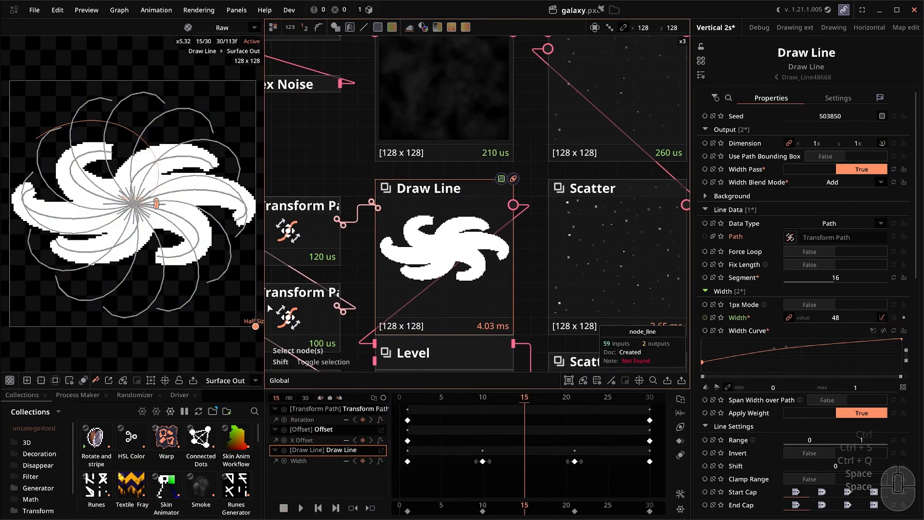
left_click(224, 380)
left_click(227, 407)
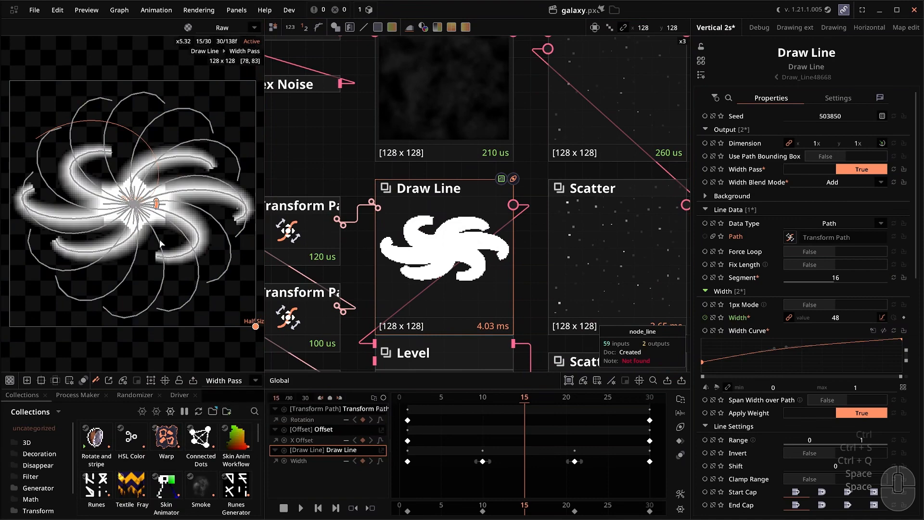
left_click_drag(447, 268, 451, 264)
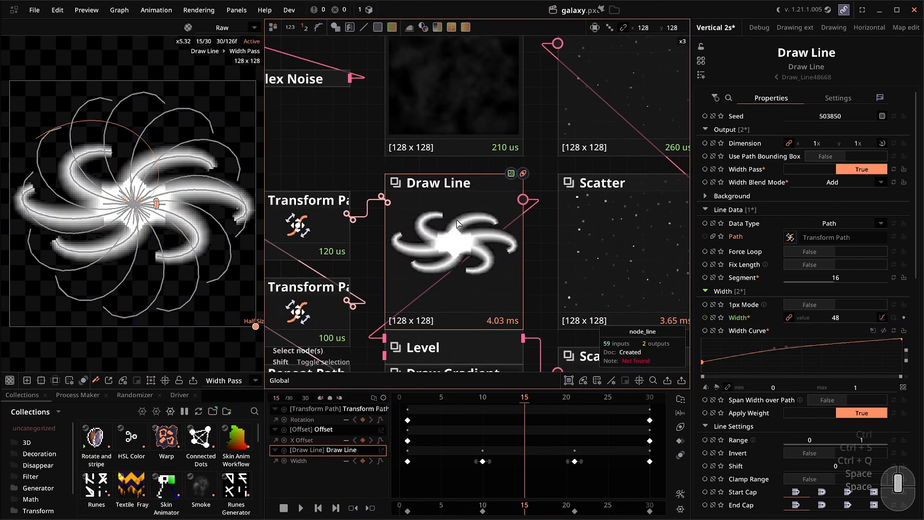
left_click_drag(456, 221, 459, 223)
Change the Draw Line Width Blend Mode from Add to Max.
left_click(817, 185)
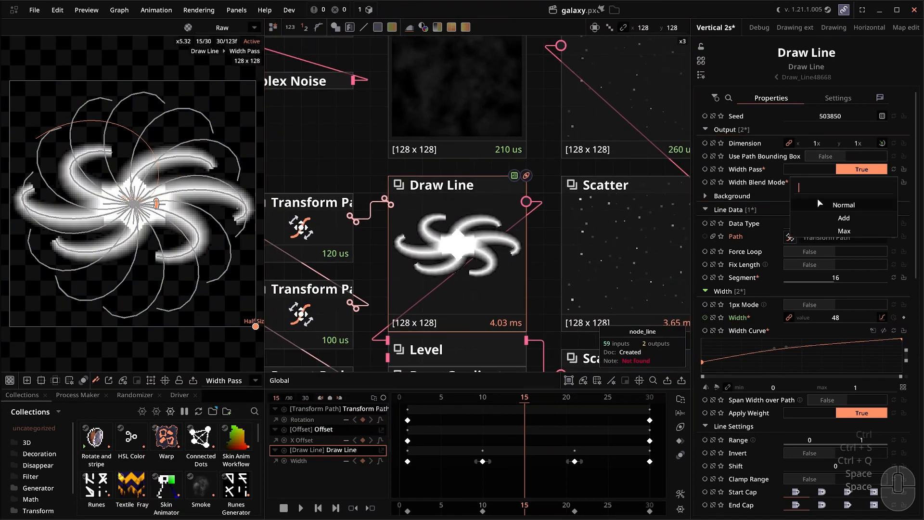
left_click(829, 233)
left_click(345, 144)
scroll(150, 223, "up", 1)
scroll(397, 257, "down", 2)
Inspect the Draw Line, lower Scatter and Posterize nodes.
left_click(397, 257)
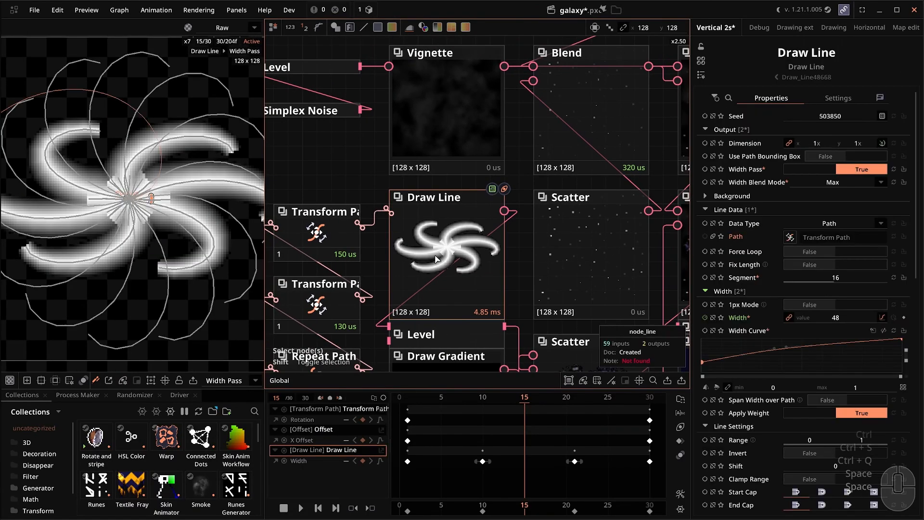
scroll(384, 208, "down", 2)
scroll(428, 218, "down", 1)
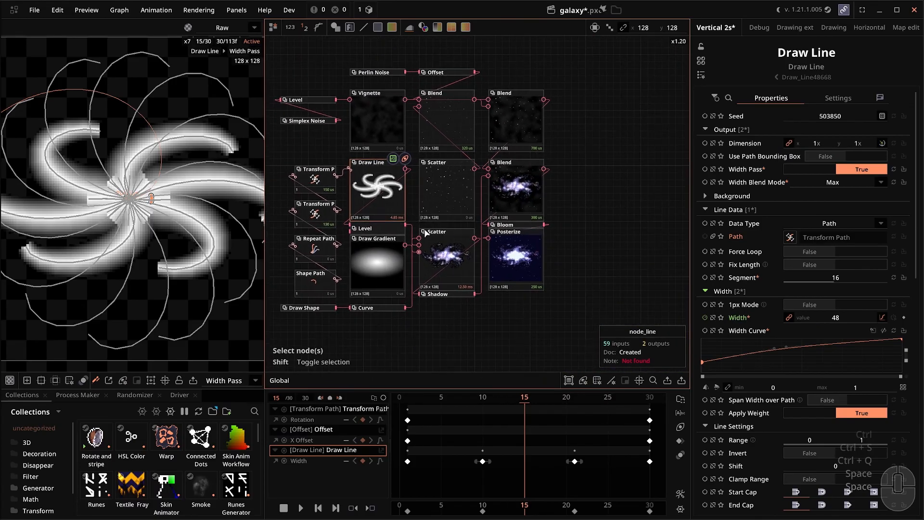
scroll(556, 282, "up", 1)
scroll(391, 201, "up", 5)
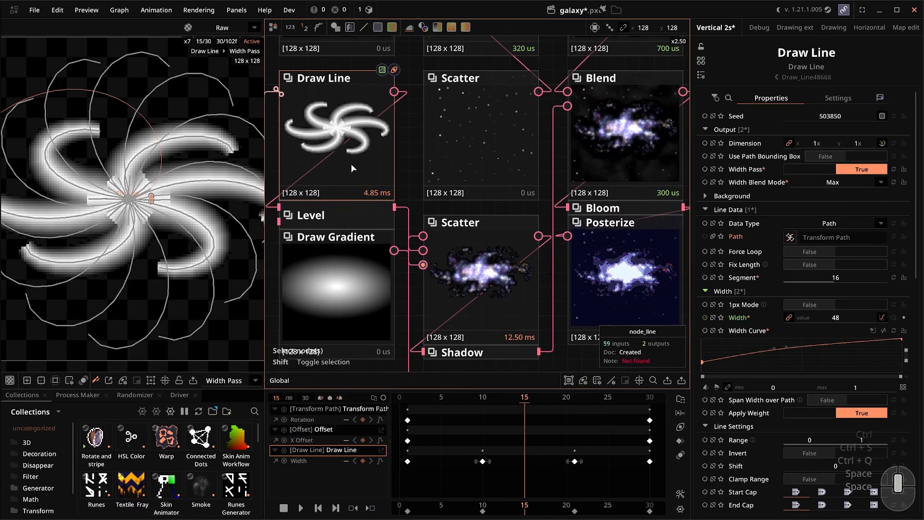
left_click(467, 246)
left_click(573, 258)
scroll(568, 303, "down", 1)
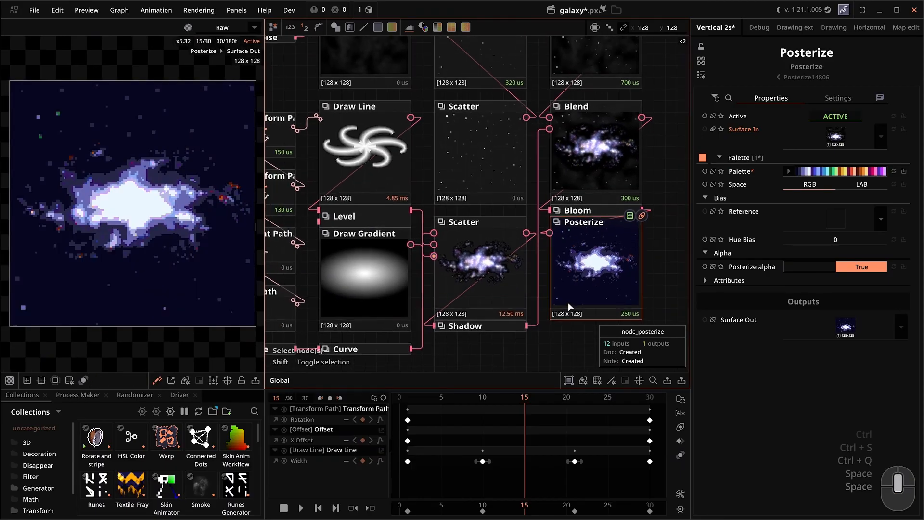
Play and stop the galaxy animation, then look through the Scatter node's settings.
key("space")
scroll(524, 287, "up", 3)
key("space")
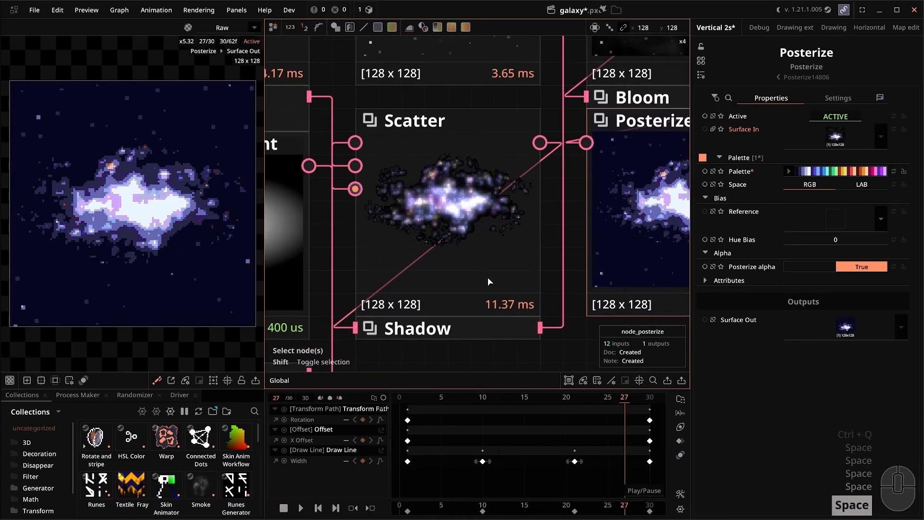
left_click(483, 269)
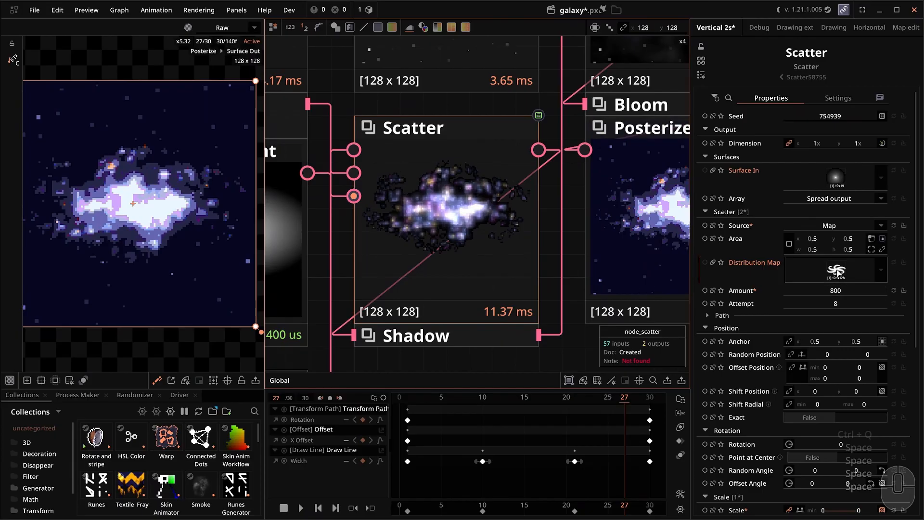
scroll(837, 290, "down", 3)
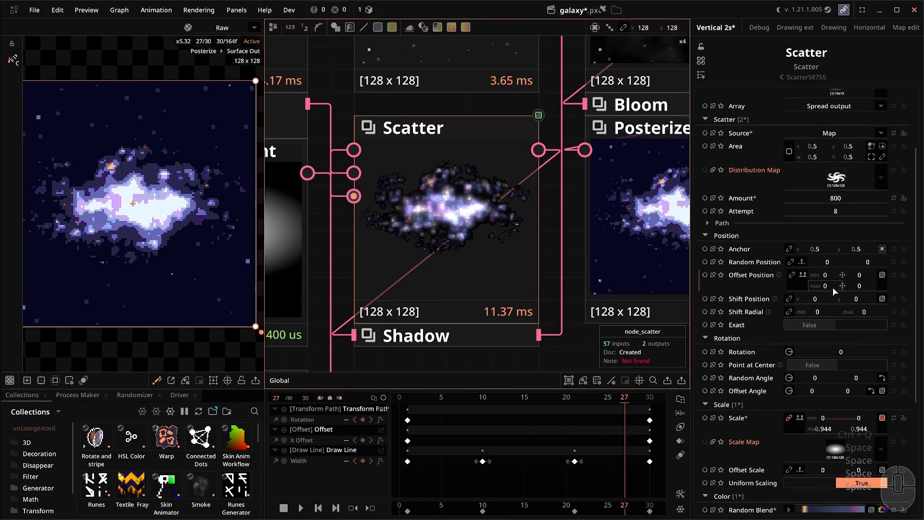
scroll(545, 278, "down", 1)
scroll(782, 374, "down", 2)
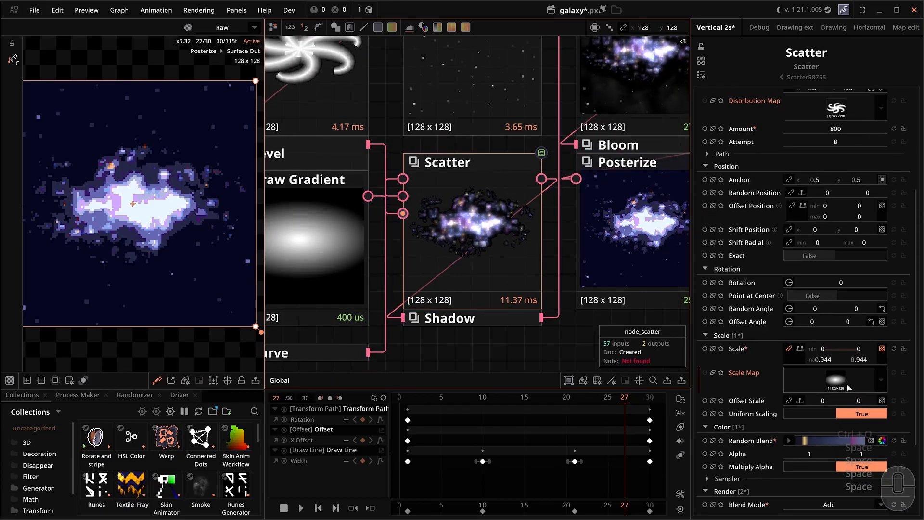
scroll(524, 205, "down", 2)
Play the Posterize output once more, then close galaxy with Don't Save.
left_click(592, 218)
left_click(593, 217)
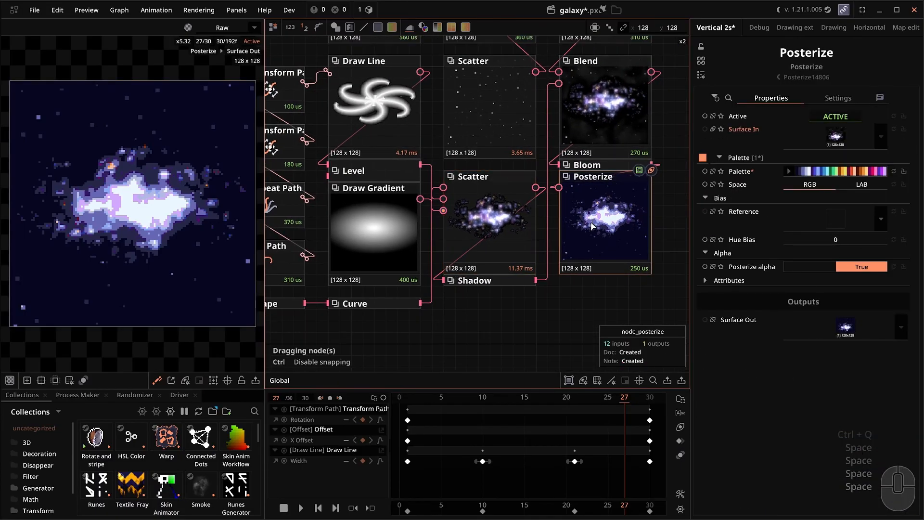
key("space")
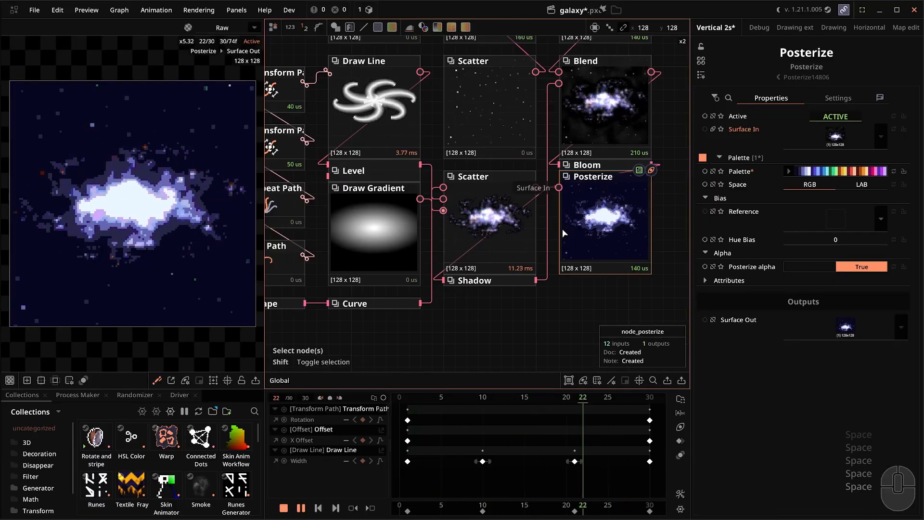
key("space")
key("ctrl+q")
left_click(465, 285)
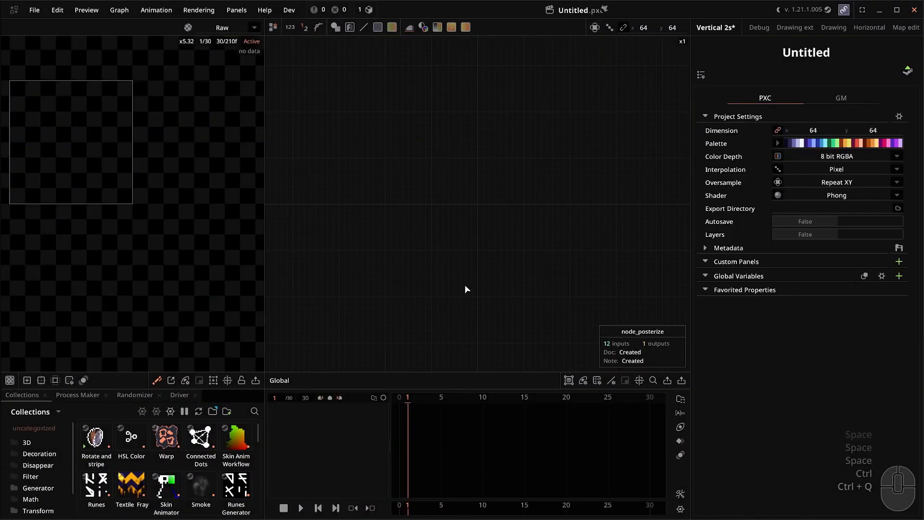